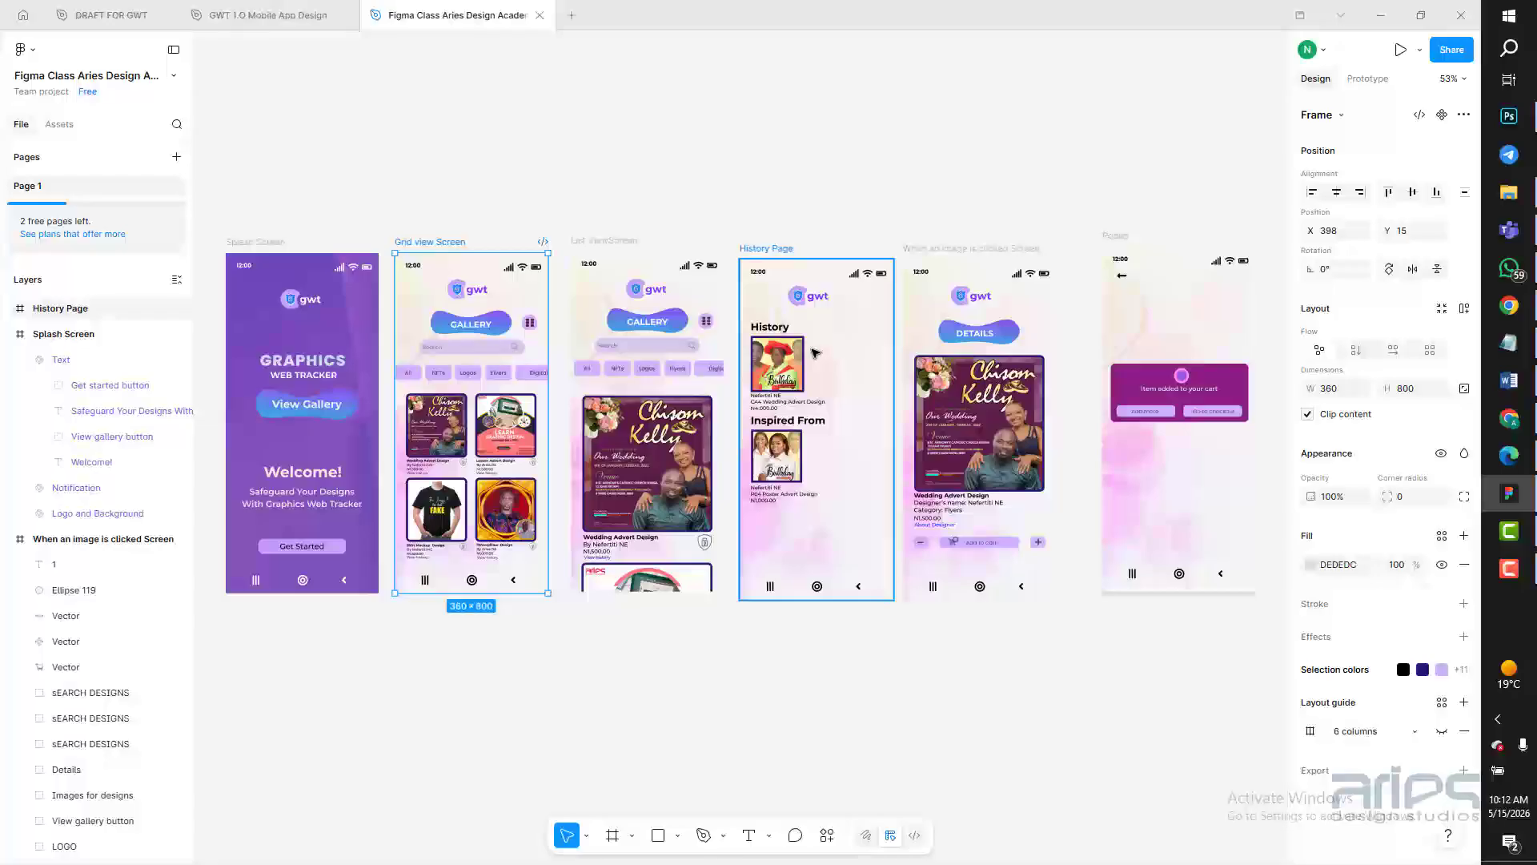
Connect the View Gallery button on the Splash Screen to the Grid view Screen with an on-click Navigate to interaction.
{"action": "left_click", "coordinate": [261, 253]}
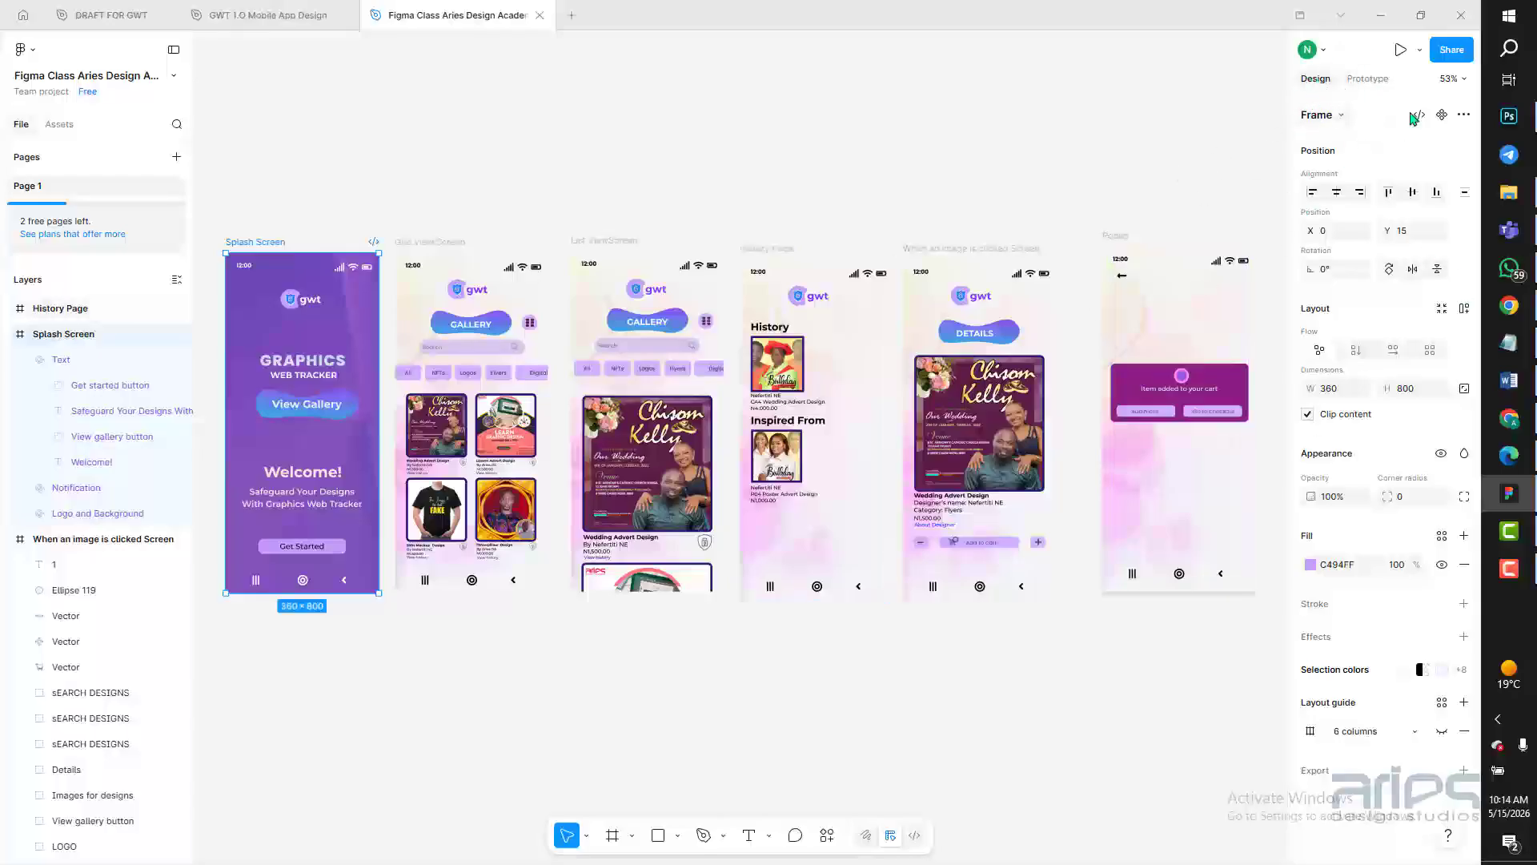
{"action": "left_click", "coordinate": [1369, 78]}
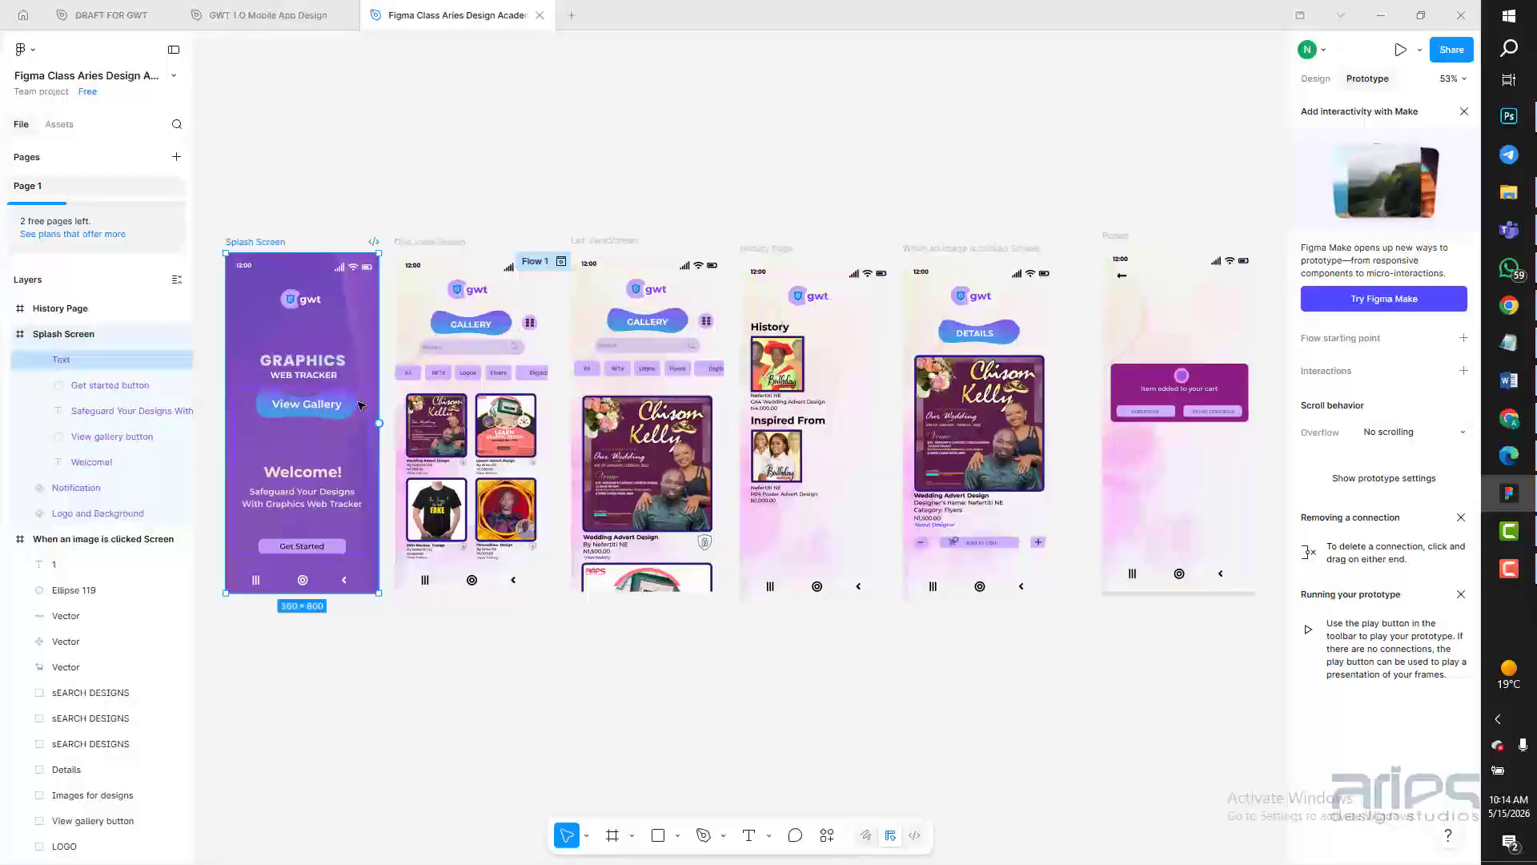
{"action": "left_click", "coordinate": [360, 406]}
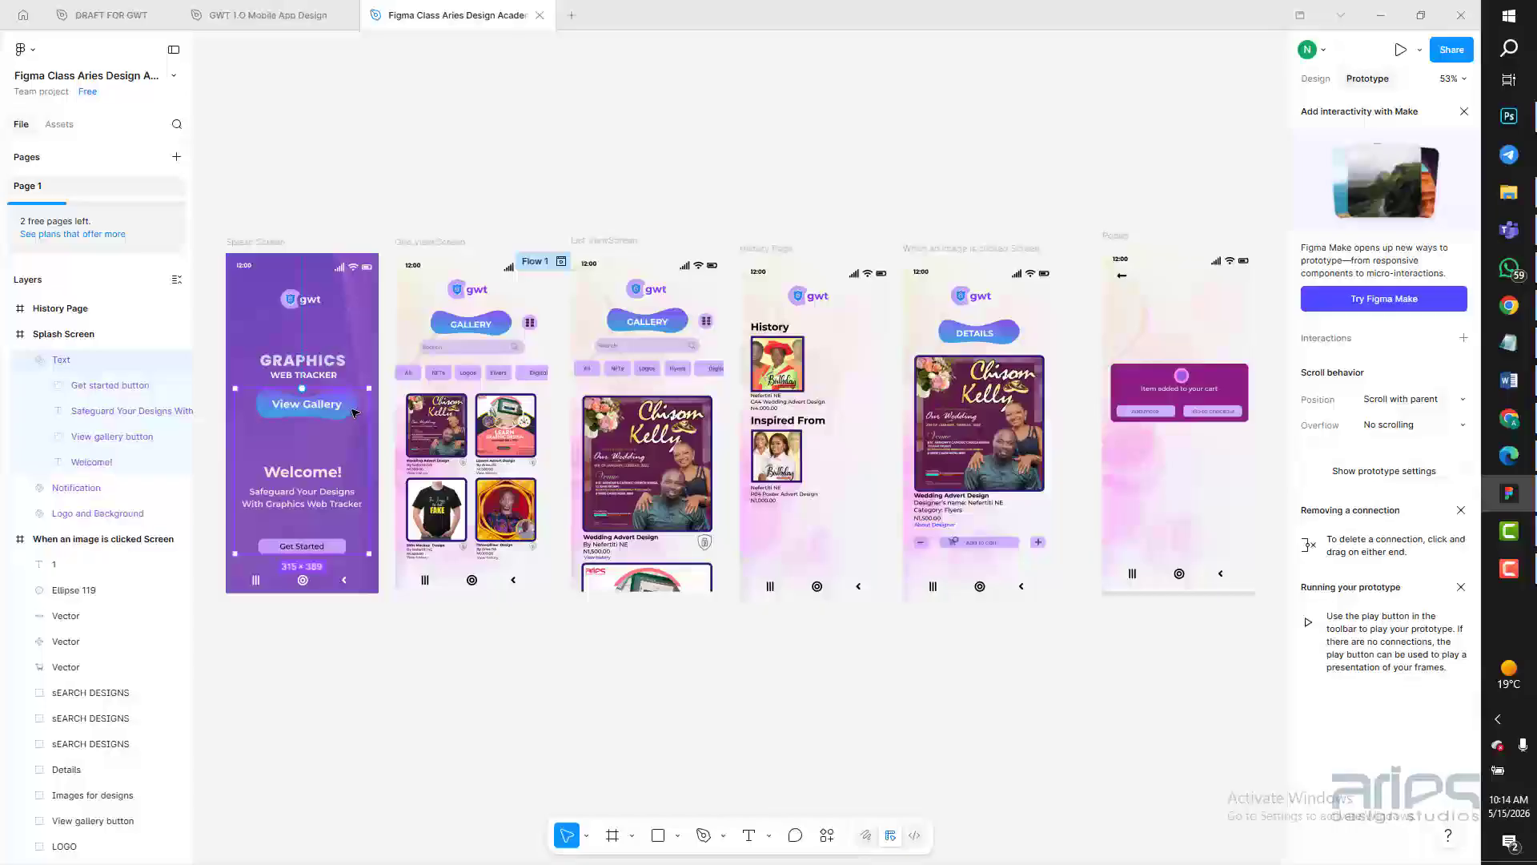
{"action": "left_click", "coordinate": [331, 414]}
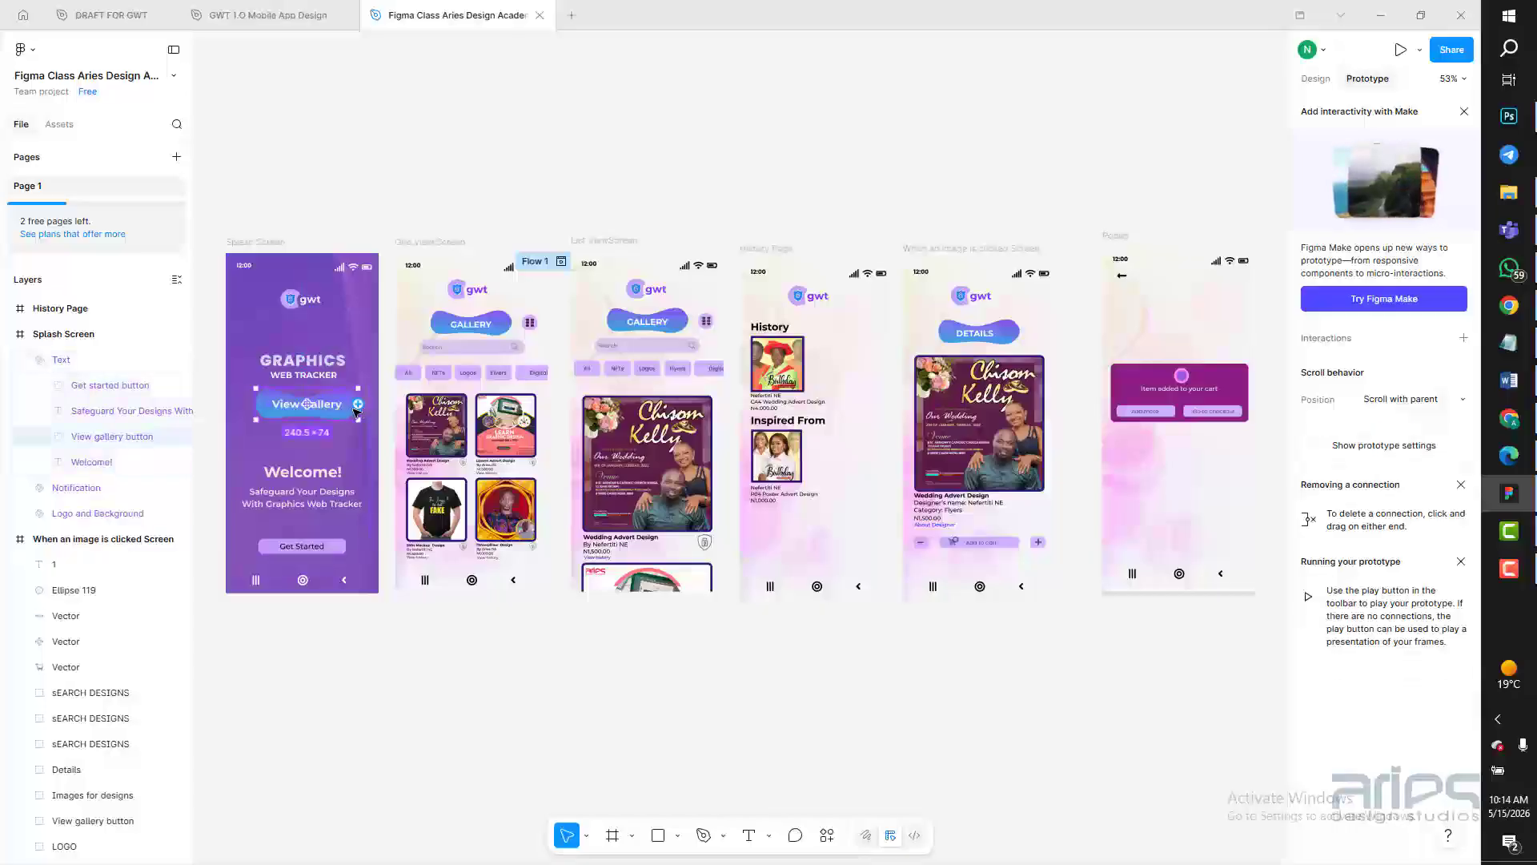
{"action": "scroll", "coordinate": [360, 407], "scroll_direction": "left", "scroll_amount": 3}
{"action": "scroll", "coordinate": [359, 406], "scroll_direction": "up", "scroll_amount": 2}
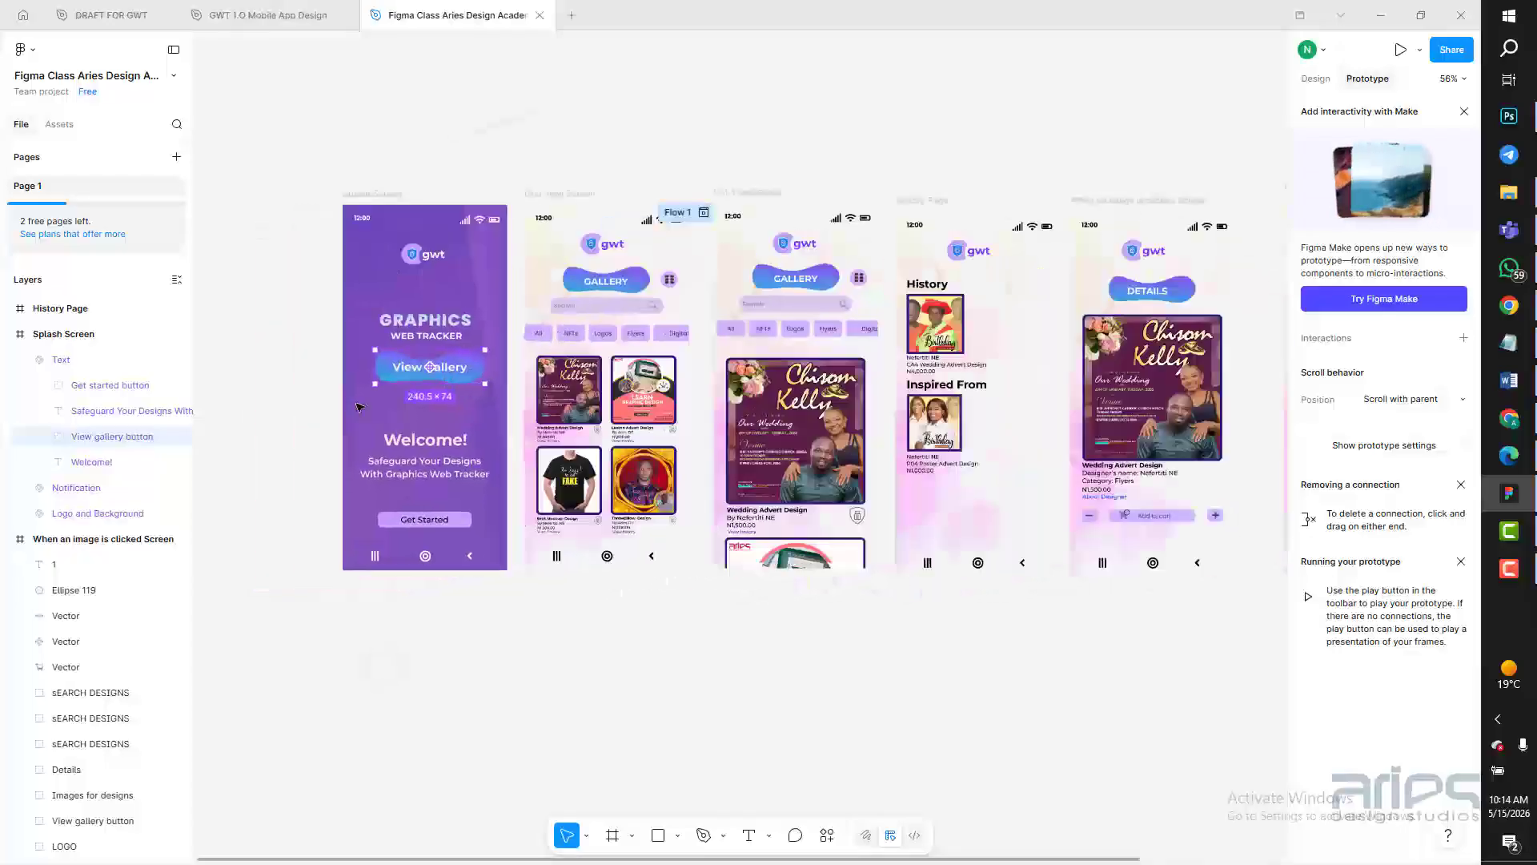
{"action": "scroll", "coordinate": [360, 407], "scroll_direction": "up", "scroll_amount": 1}
{"action": "scroll", "coordinate": [359, 407], "scroll_direction": "up", "scroll_amount": 4}
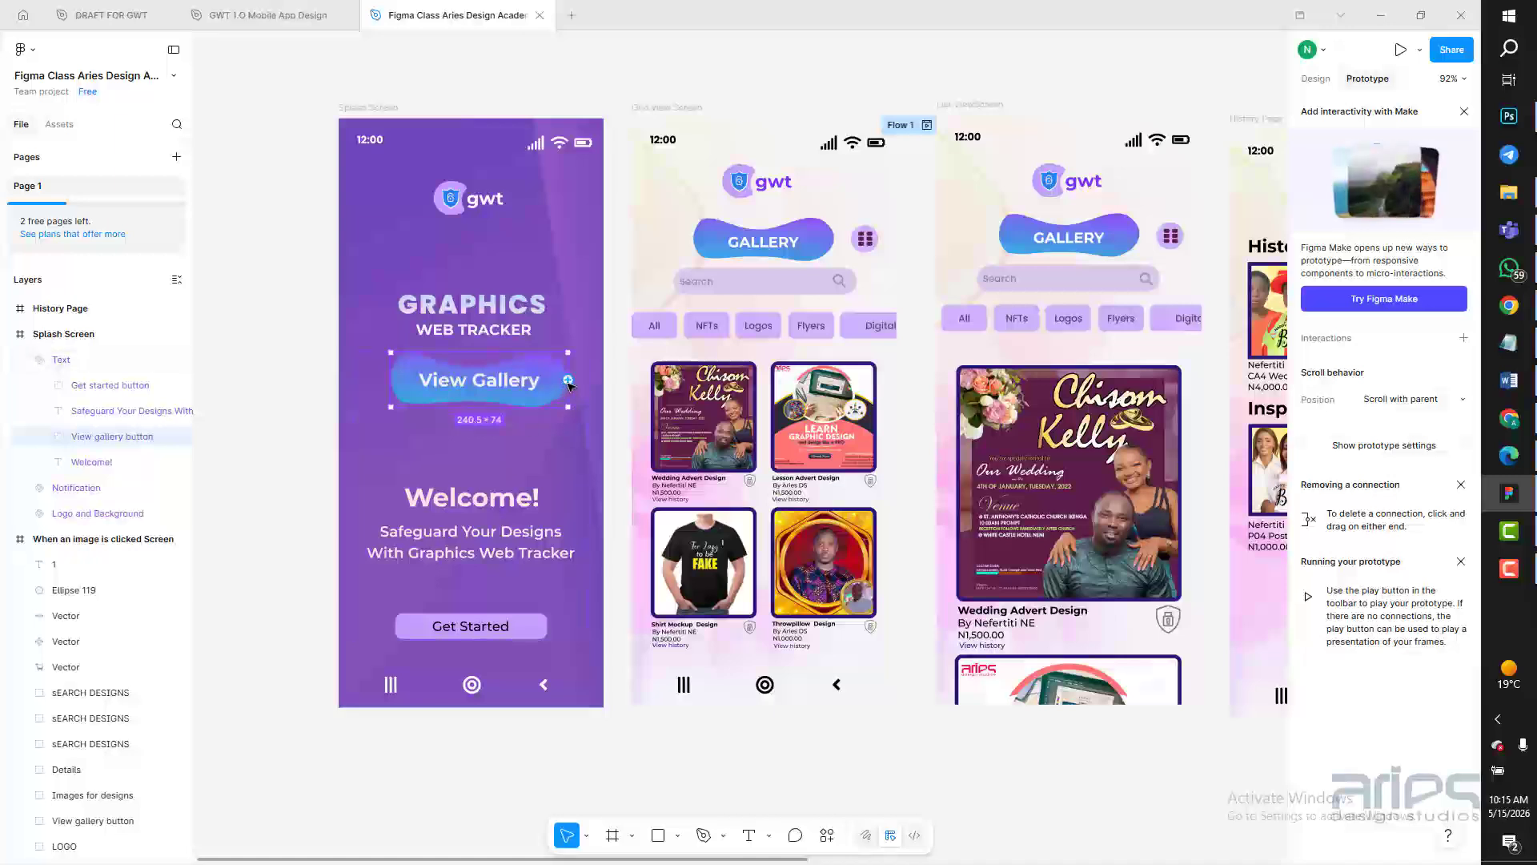
{"action": "left_click_drag", "start_coordinate": [569, 385], "coordinate": [649, 233]}
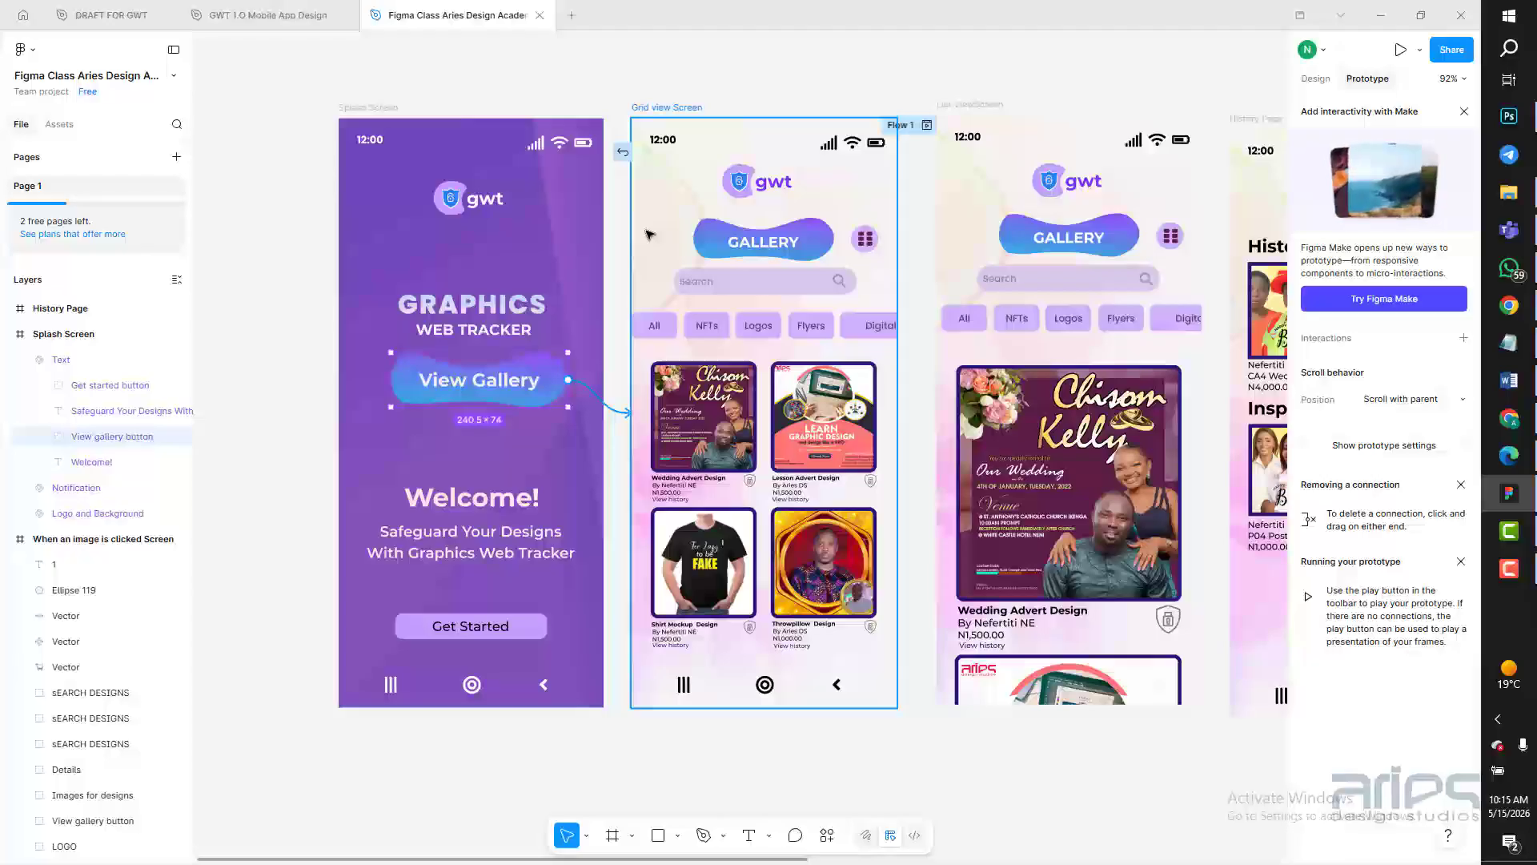
{"action": "left_click_drag", "start_coordinate": [648, 233], "coordinate": [648, 233]}
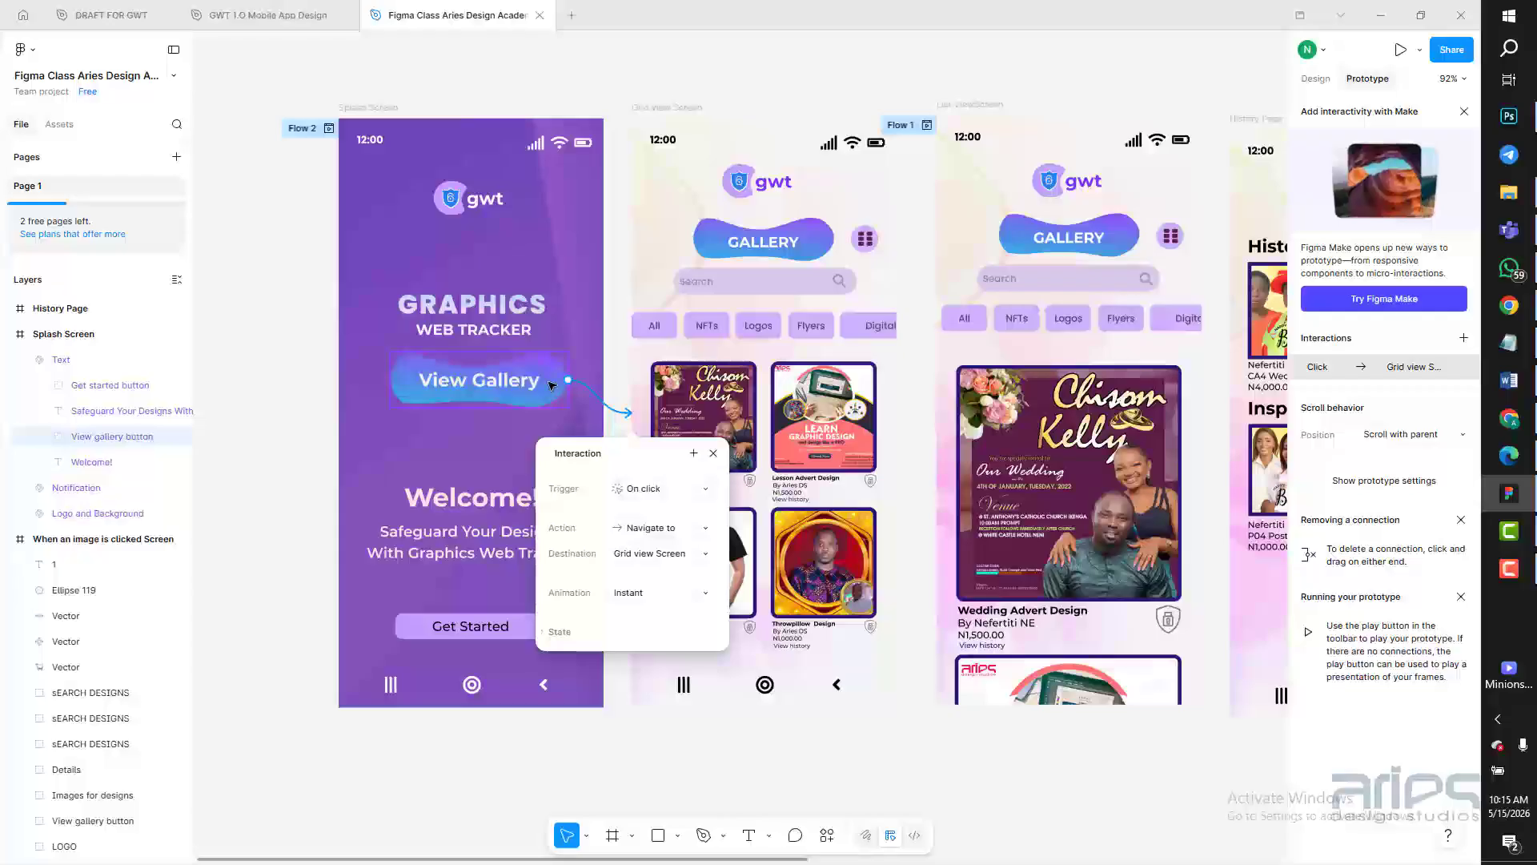
{"action": "left_click", "coordinate": [634, 195]}
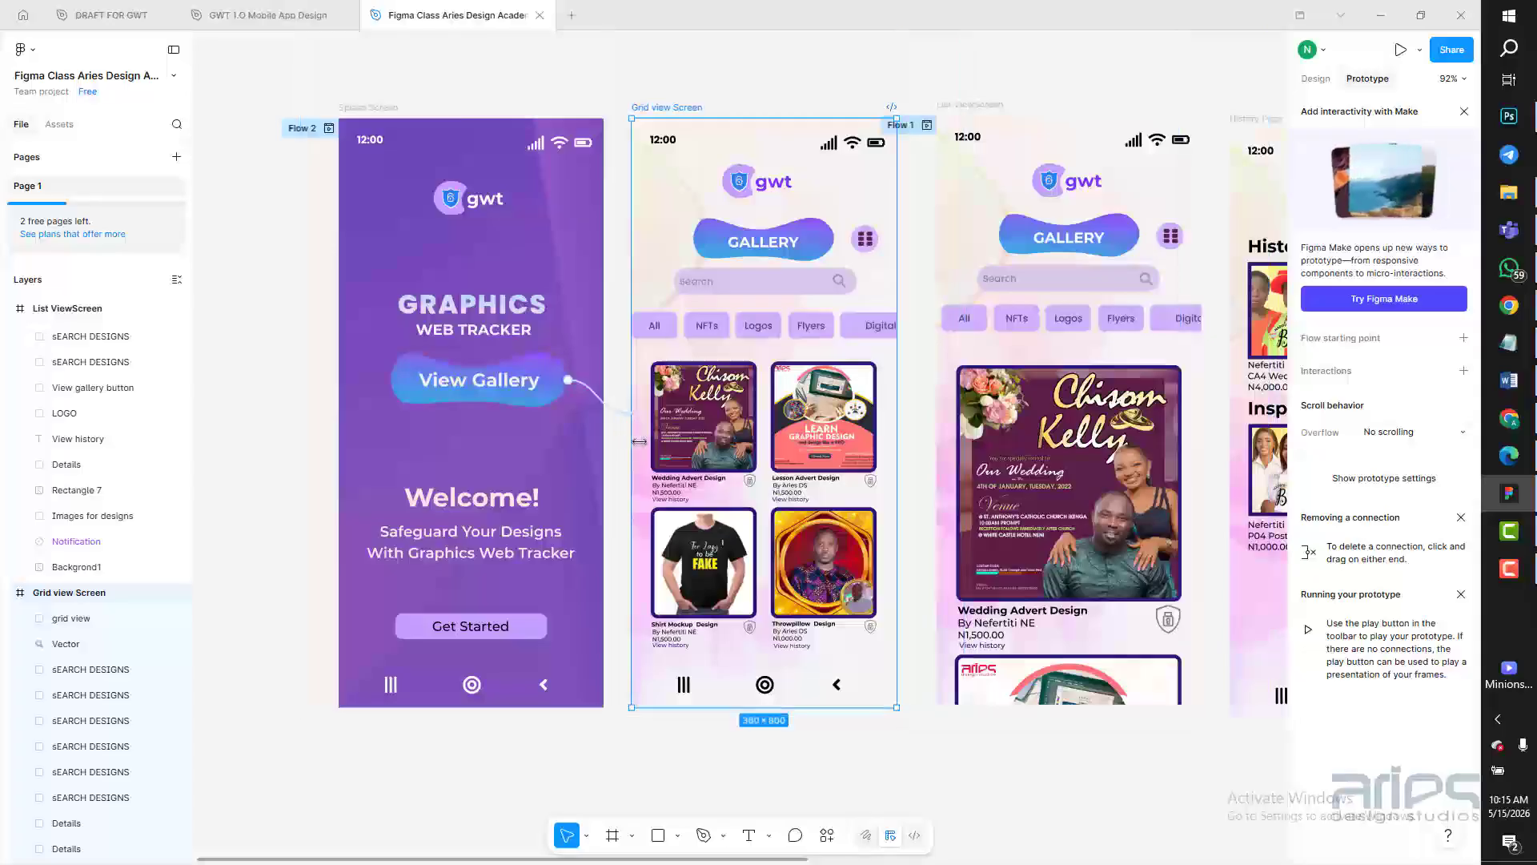
Connect the wedding design image on the Grid view Screen to the List ViewScreen with an on-click Navigate to interaction.
{"action": "left_click", "coordinate": [713, 414]}
{"action": "double_click", "coordinate": [714, 414]}
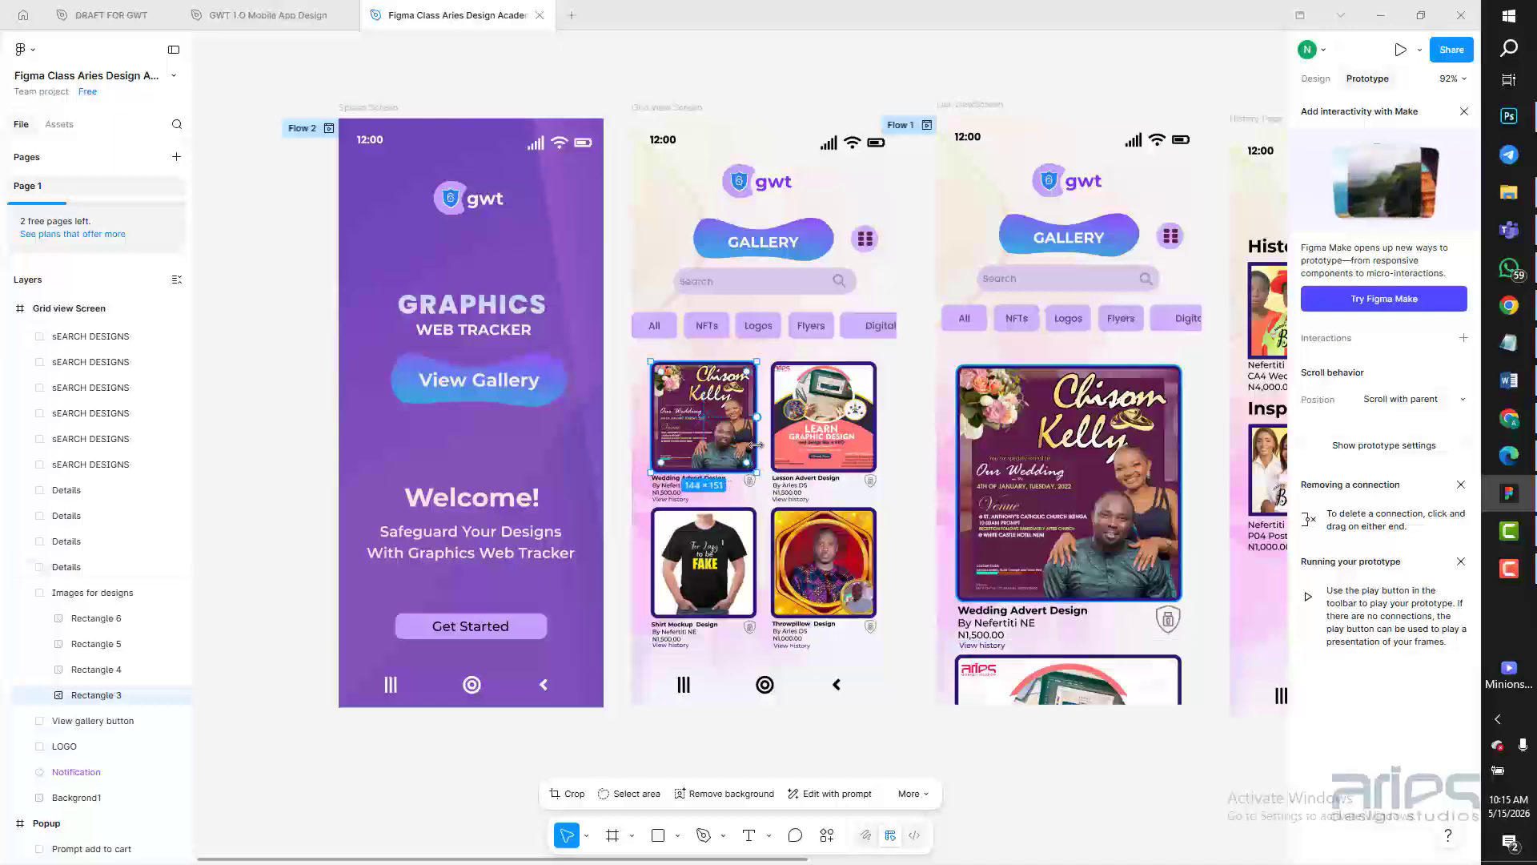
{"action": "left_click_drag", "start_coordinate": [756, 417], "coordinate": [934, 461]}
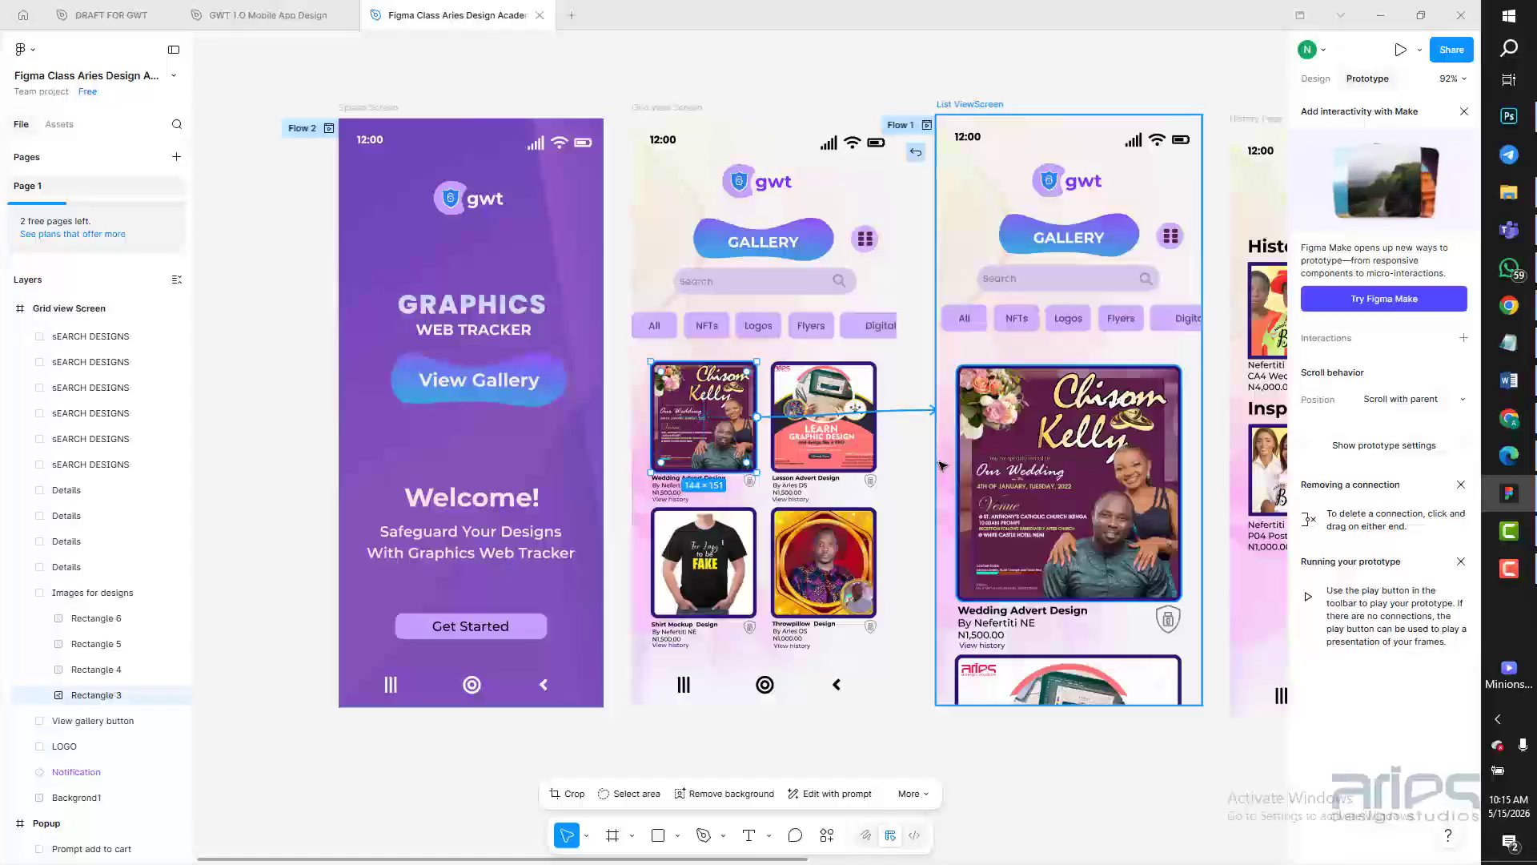
{"action": "left_click_drag", "start_coordinate": [945, 474], "coordinate": [949, 481]}
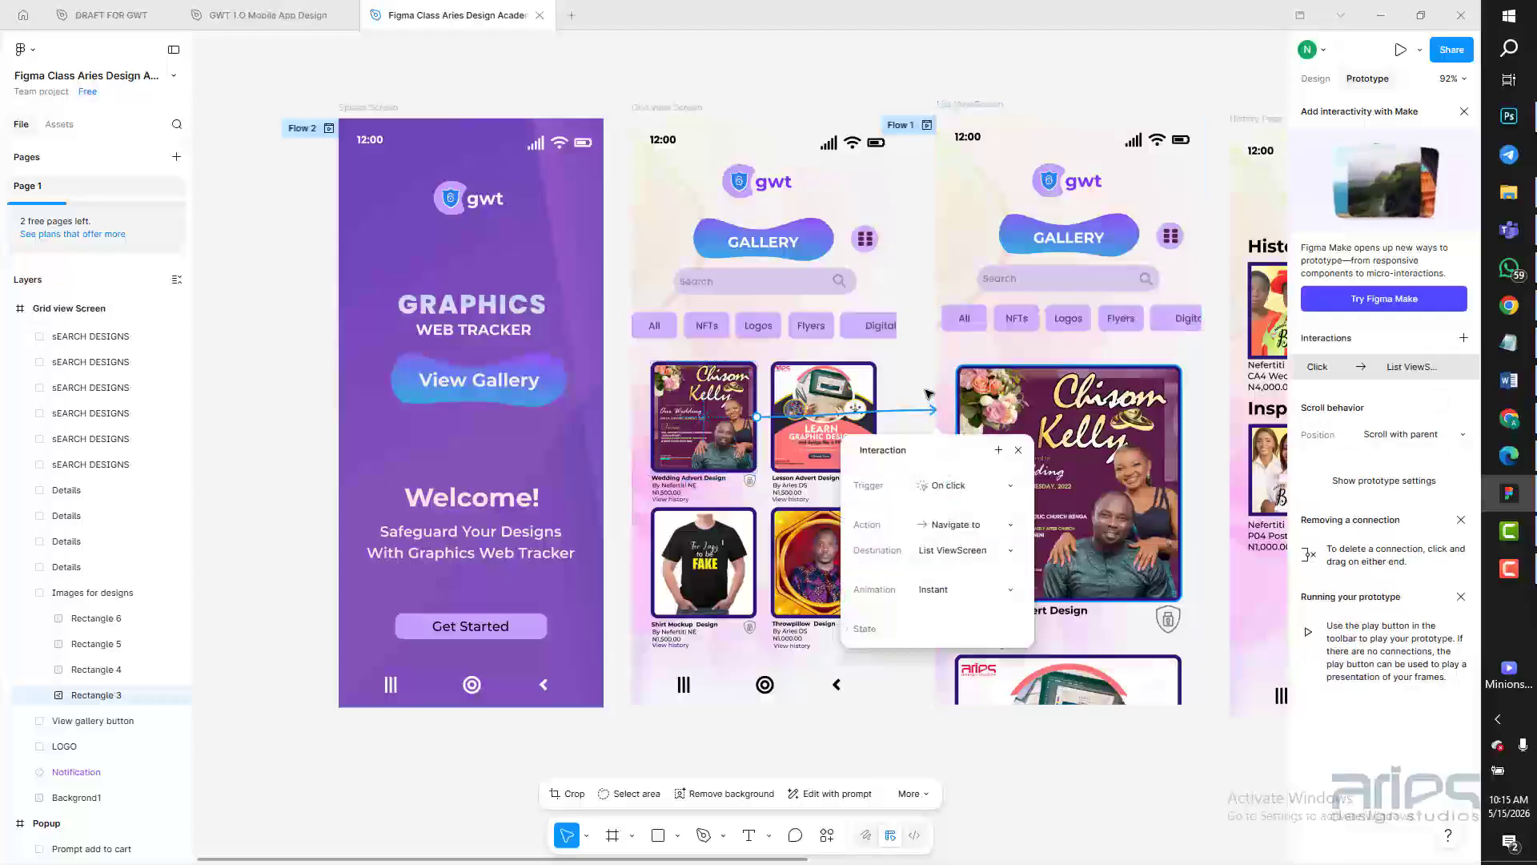
{"action": "left_click", "coordinate": [967, 108]}
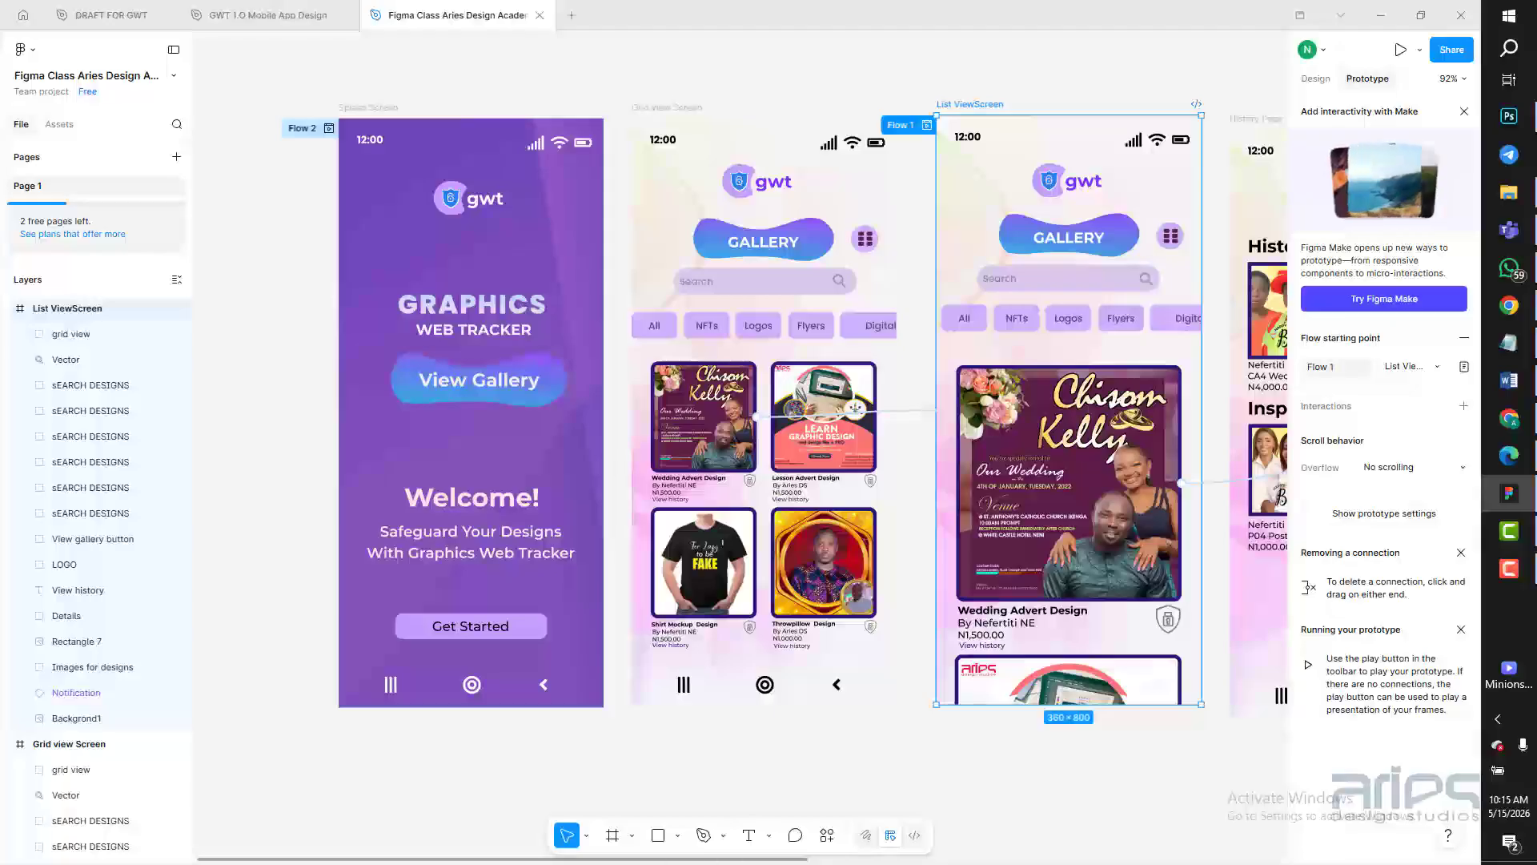
Detach the List ViewScreen wedding image's existing connection and reconnect it to the When an image is clicked Screen.
{"action": "left_click_drag", "start_coordinate": [712, 859], "coordinate": [968, 862]}
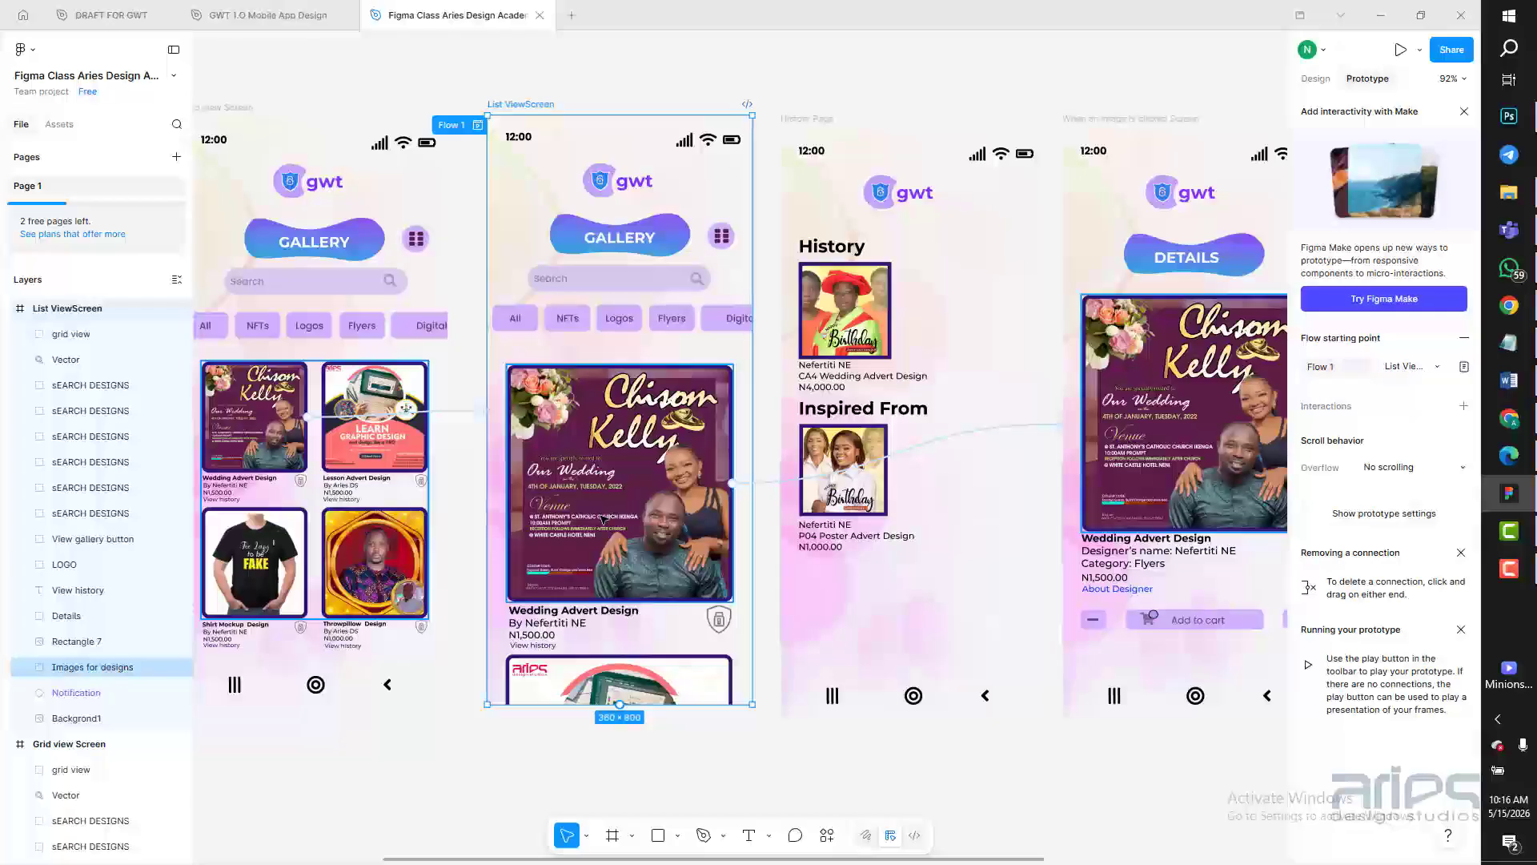
{"action": "left_click", "coordinate": [1129, 128]}
{"action": "left_click_drag", "start_coordinate": [1060, 424], "coordinate": [617, 585]}
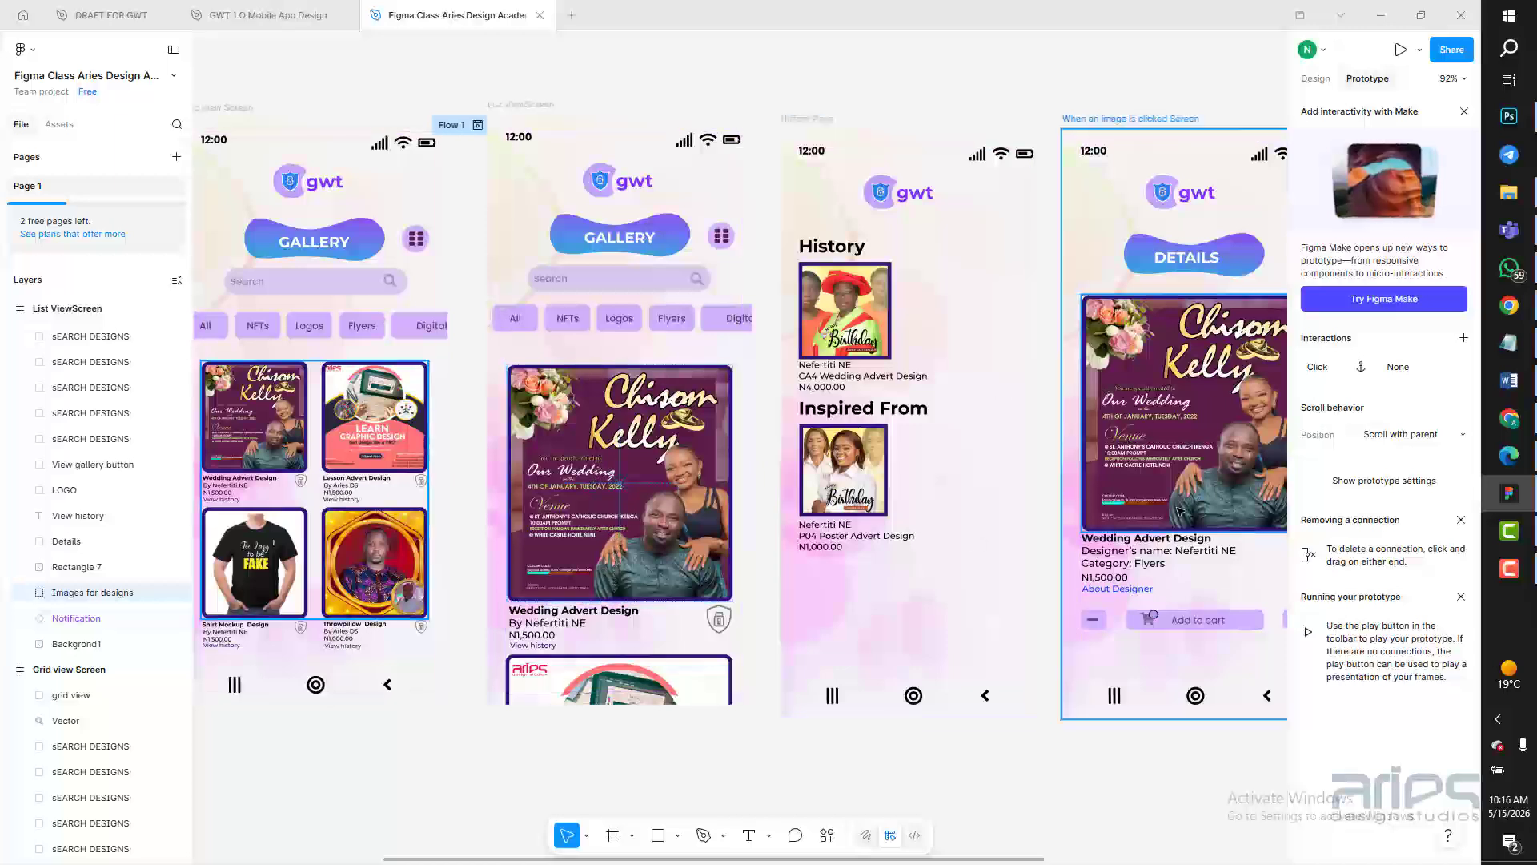
{"action": "left_click", "coordinate": [1151, 473]}
{"action": "left_click", "coordinate": [723, 496]}
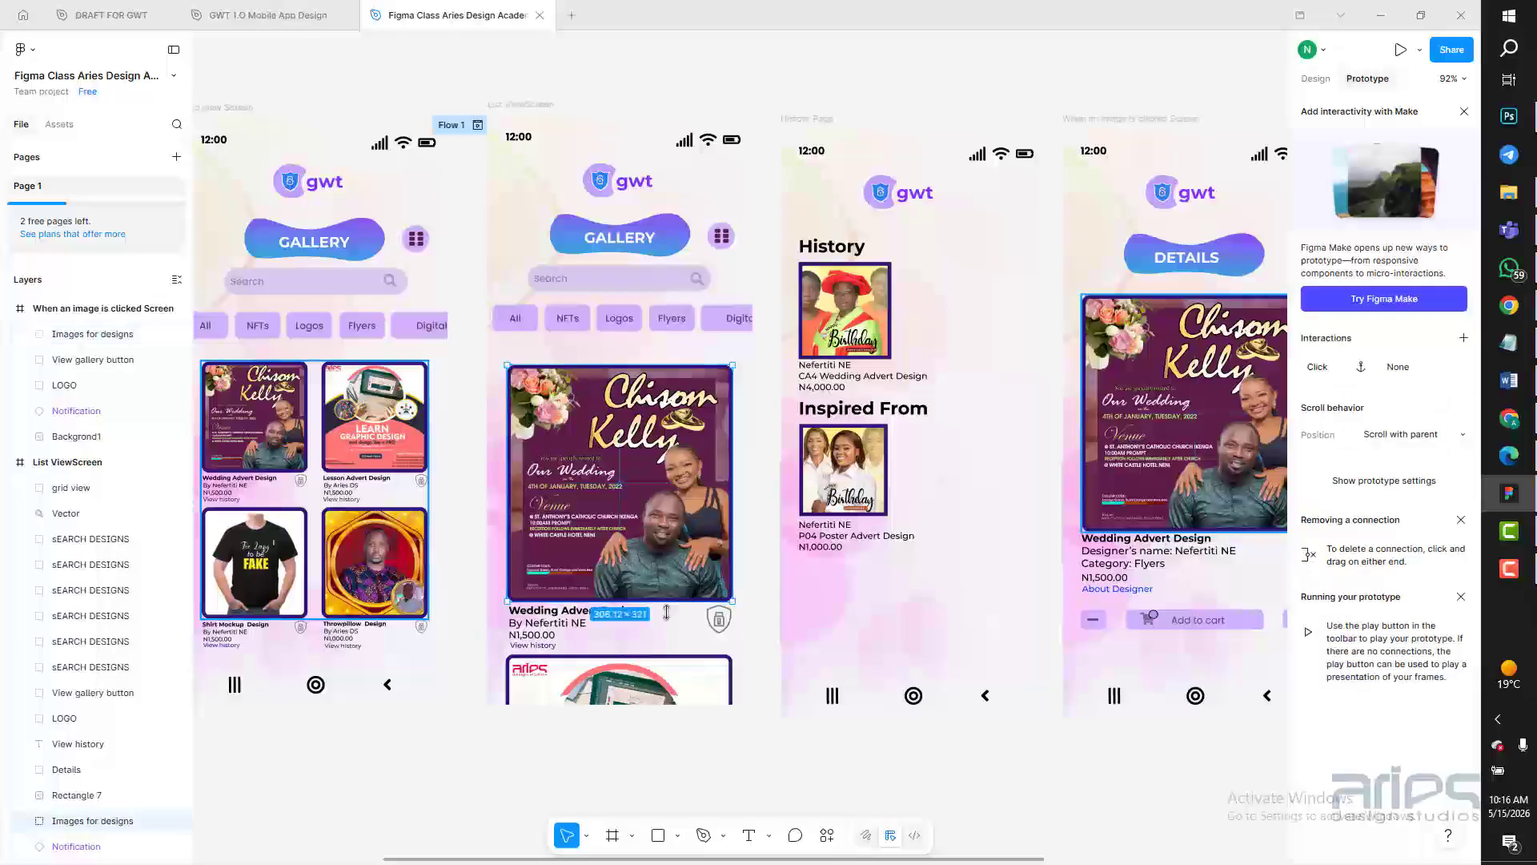
{"action": "left_click_drag", "start_coordinate": [733, 484], "coordinate": [1087, 450]}
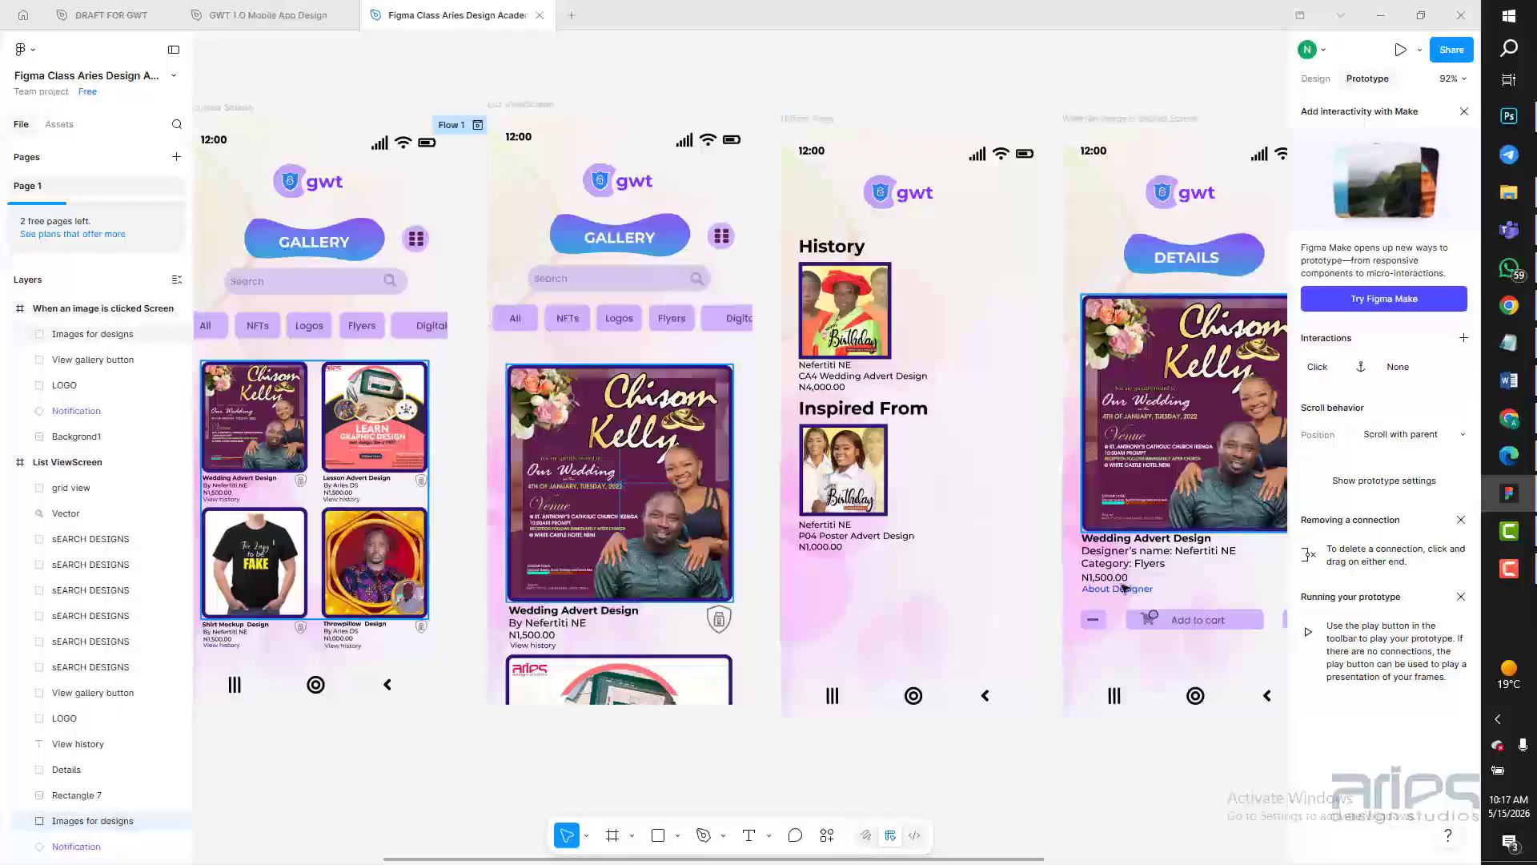
{"action": "left_click", "coordinate": [829, 780]}
Inspect the Add to cart button's click interaction leading to the Popup frame.
{"action": "left_click_drag", "start_coordinate": [583, 861], "coordinate": [949, 862]}
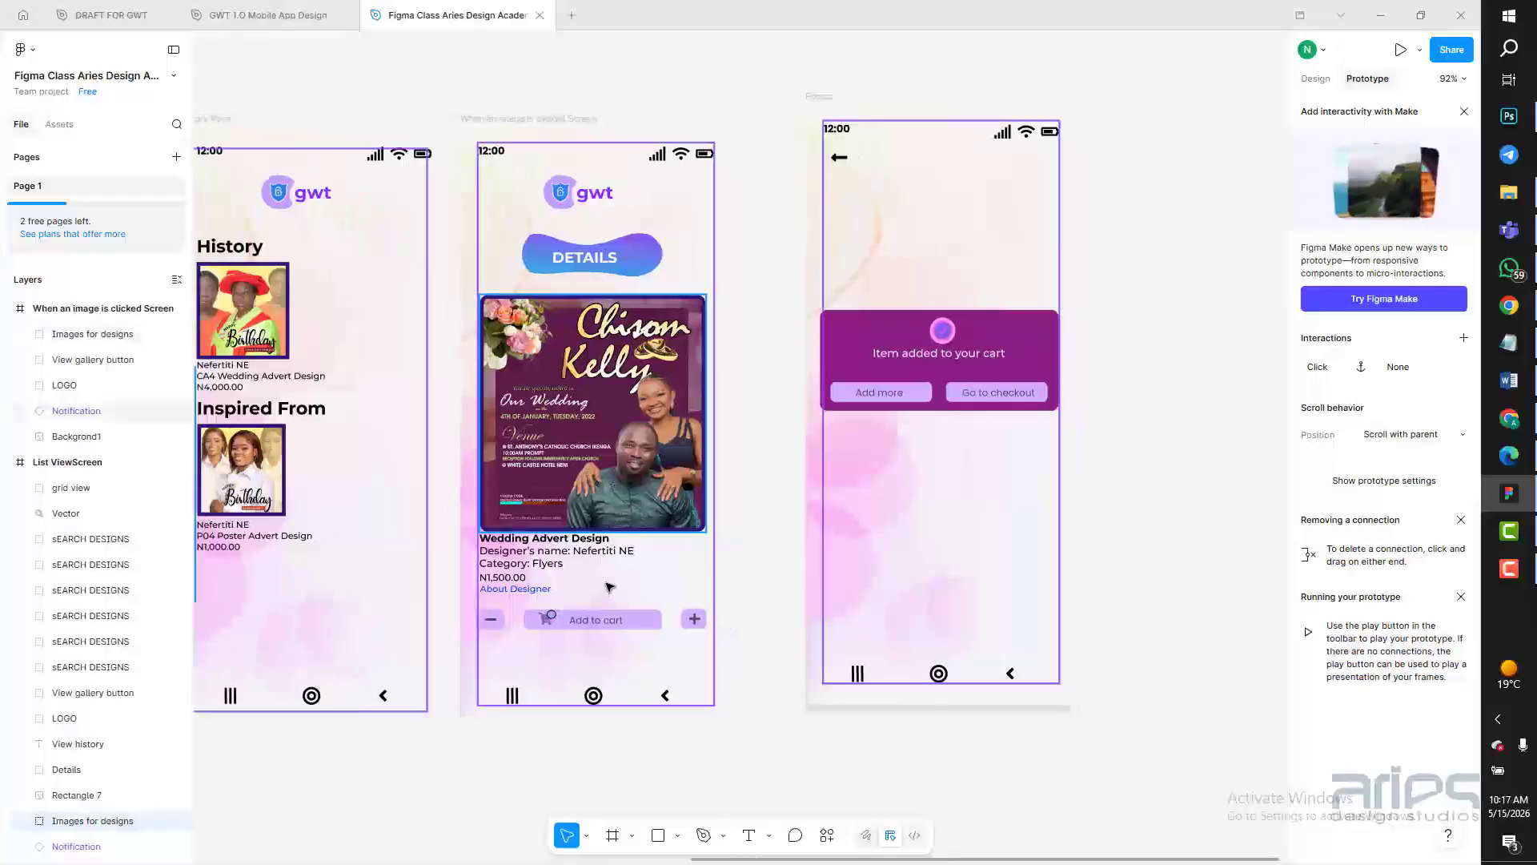
{"action": "left_click", "coordinate": [620, 625]}
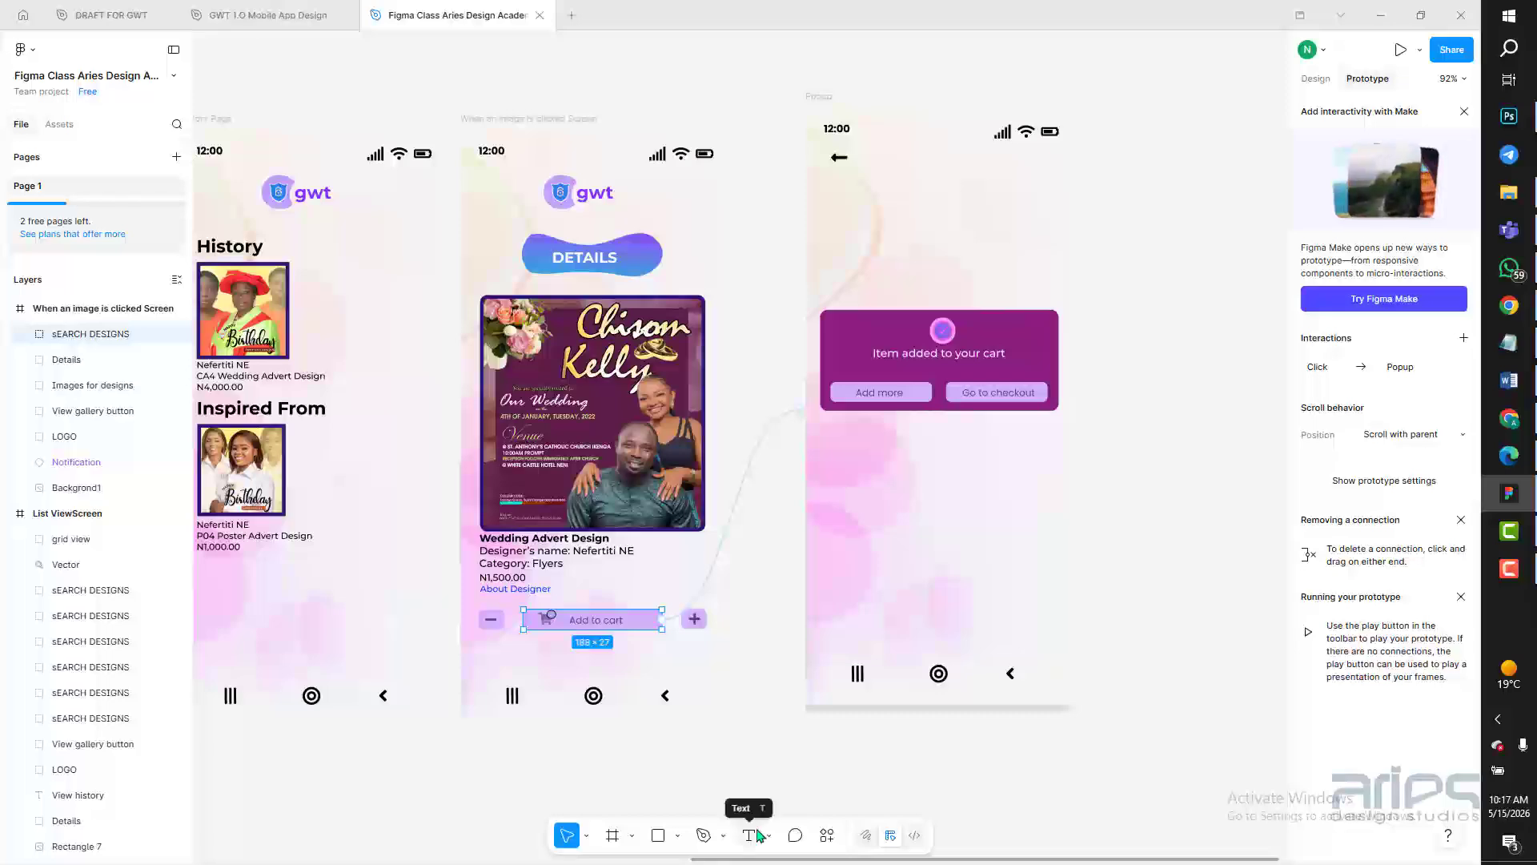
{"action": "key", "text": "minus"}
{"action": "scroll", "coordinate": [759, 835], "scroll_direction": "down", "scroll_amount": 5}
{"action": "scroll", "coordinate": [759, 835], "scroll_direction": "up", "scroll_amount": 5}
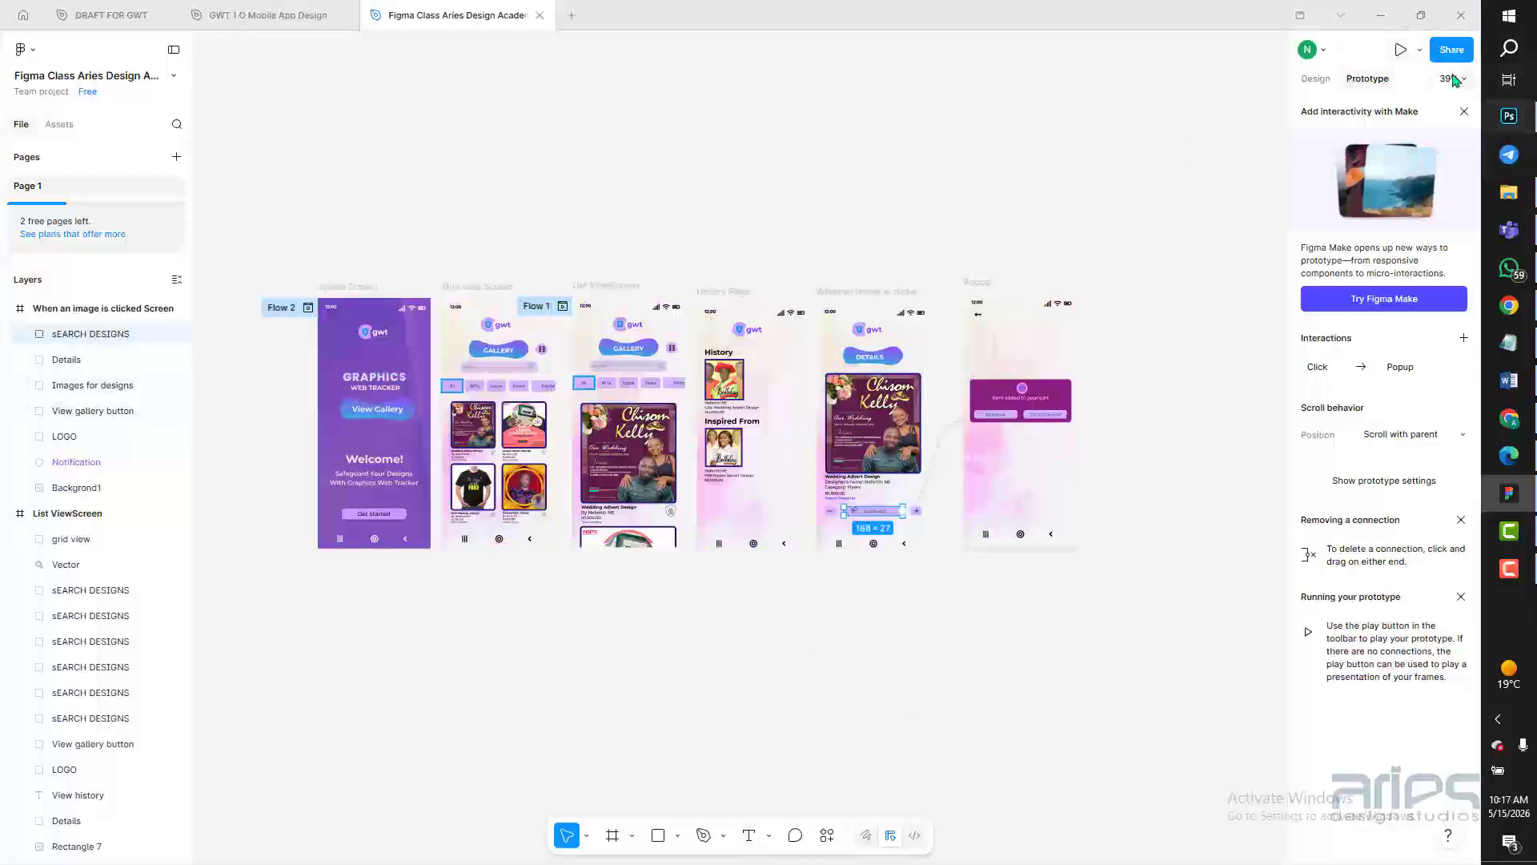
Preview the prototype from the splash screen through View Gallery, the wedding design, its details and Add to cart, and return to the design file.
{"action": "left_click", "coordinate": [1400, 50]}
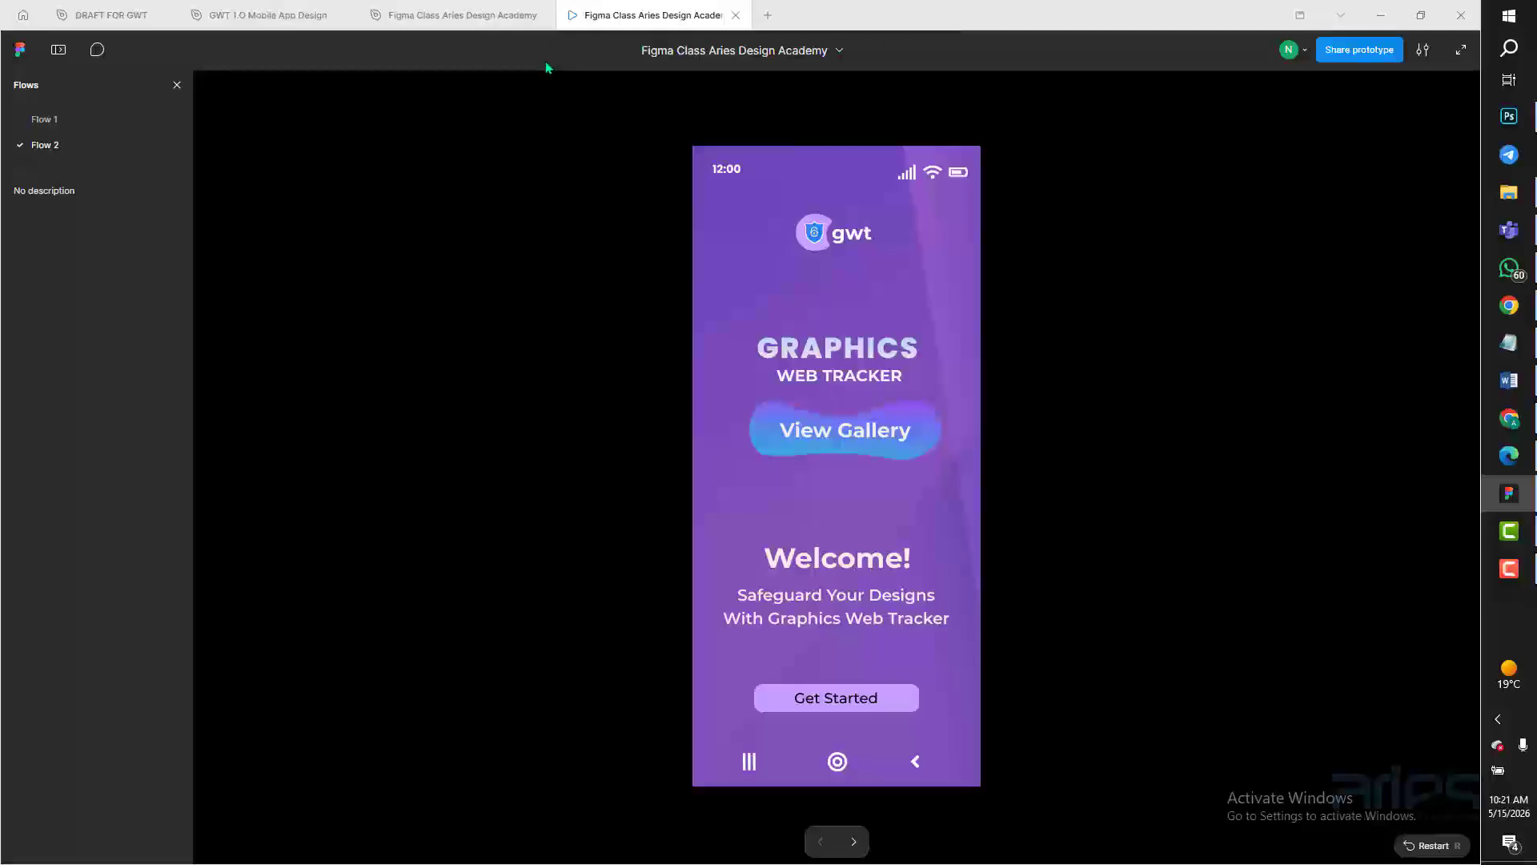
{"action": "left_click", "coordinate": [916, 281]}
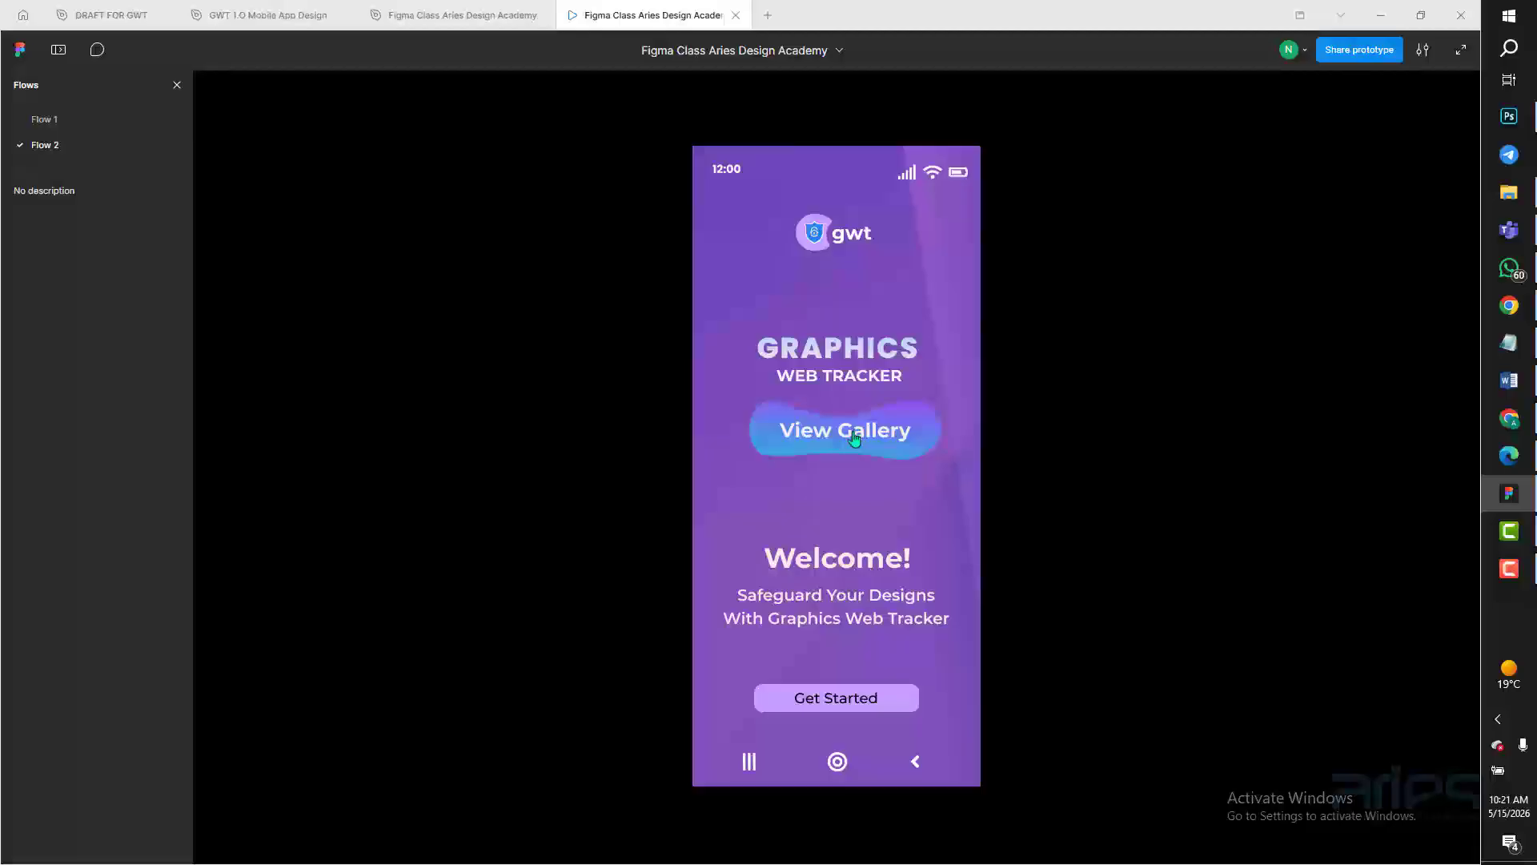
{"action": "left_click", "coordinate": [772, 448]}
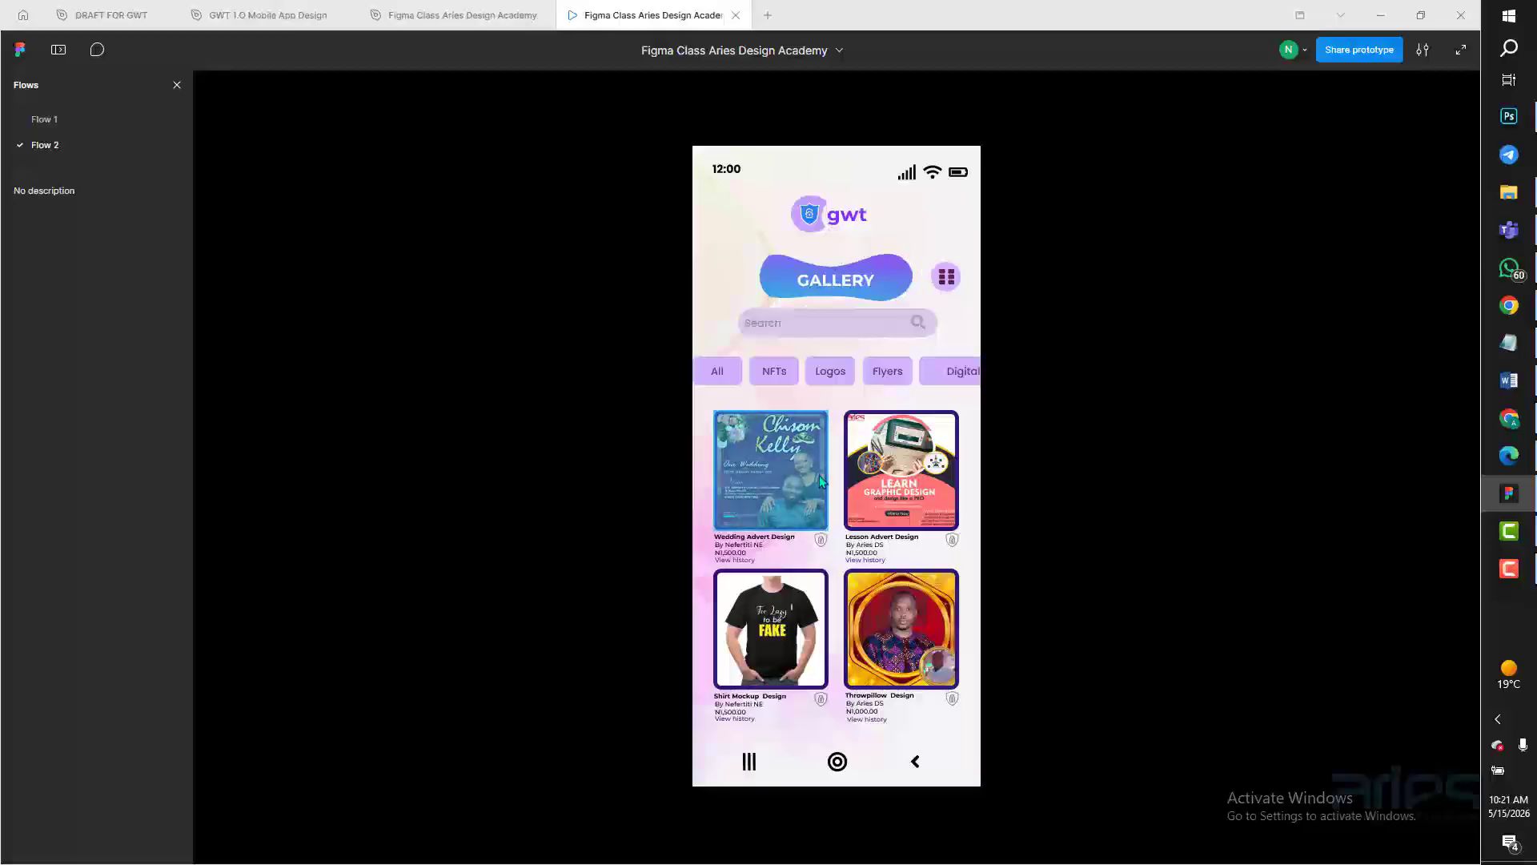
{"action": "left_click", "coordinate": [795, 476]}
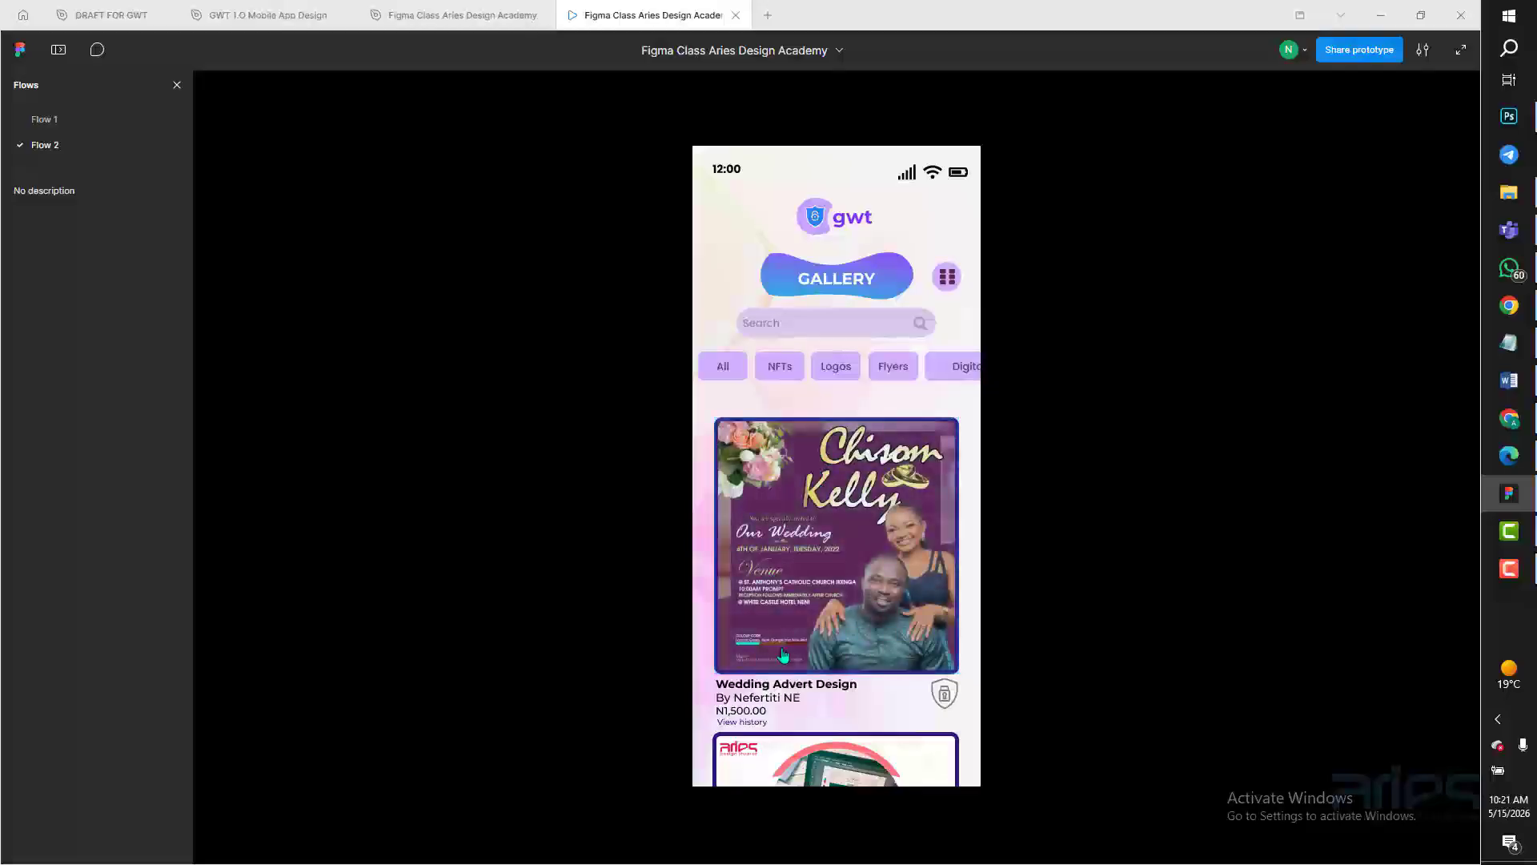
{"action": "left_click", "coordinate": [813, 567]}
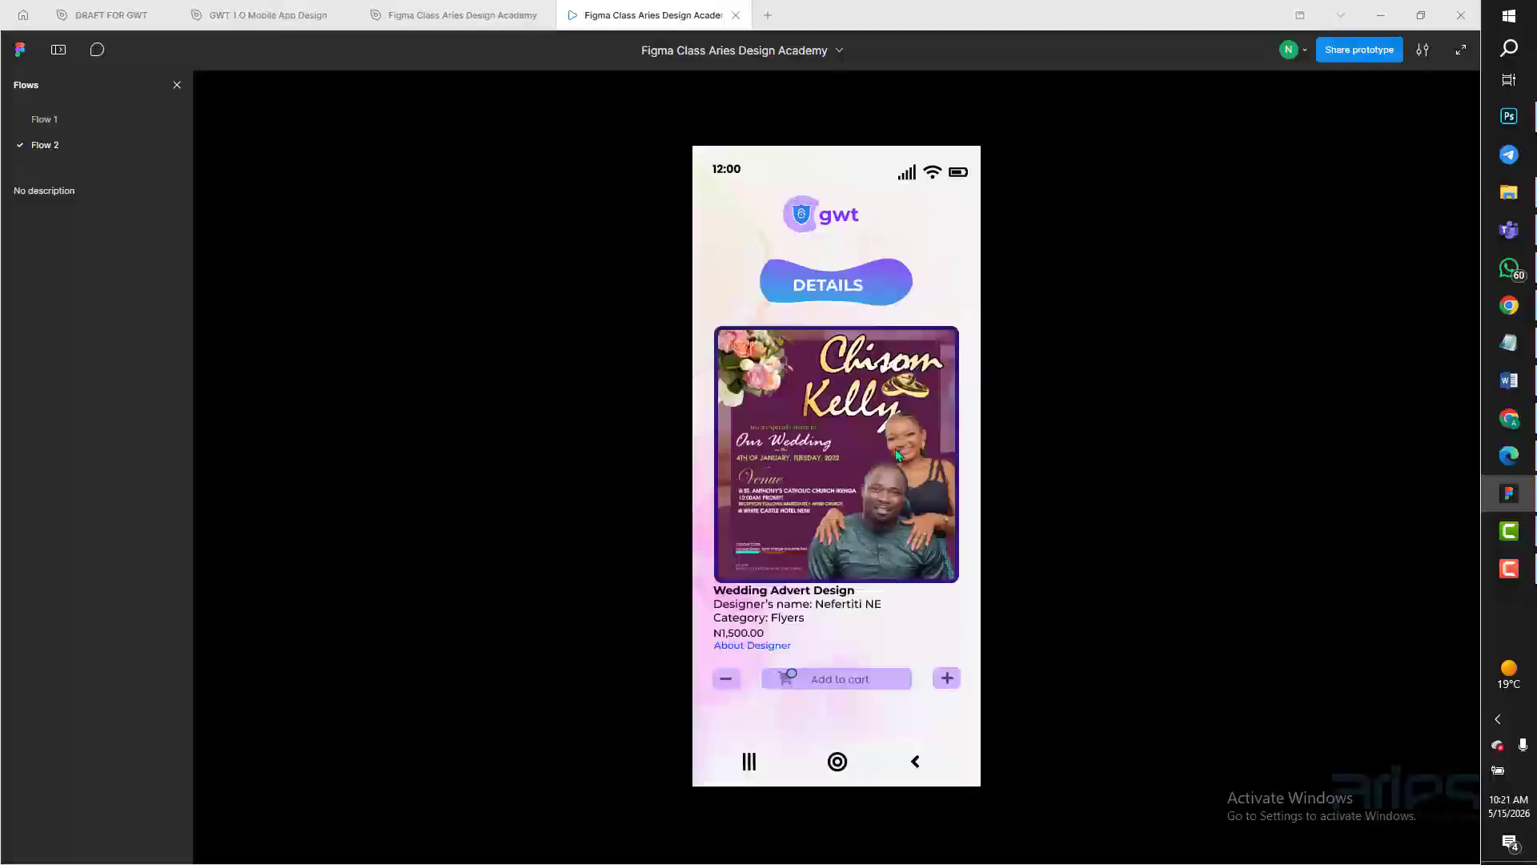
{"action": "left_click", "coordinate": [899, 679]}
{"action": "left_click", "coordinate": [815, 689]}
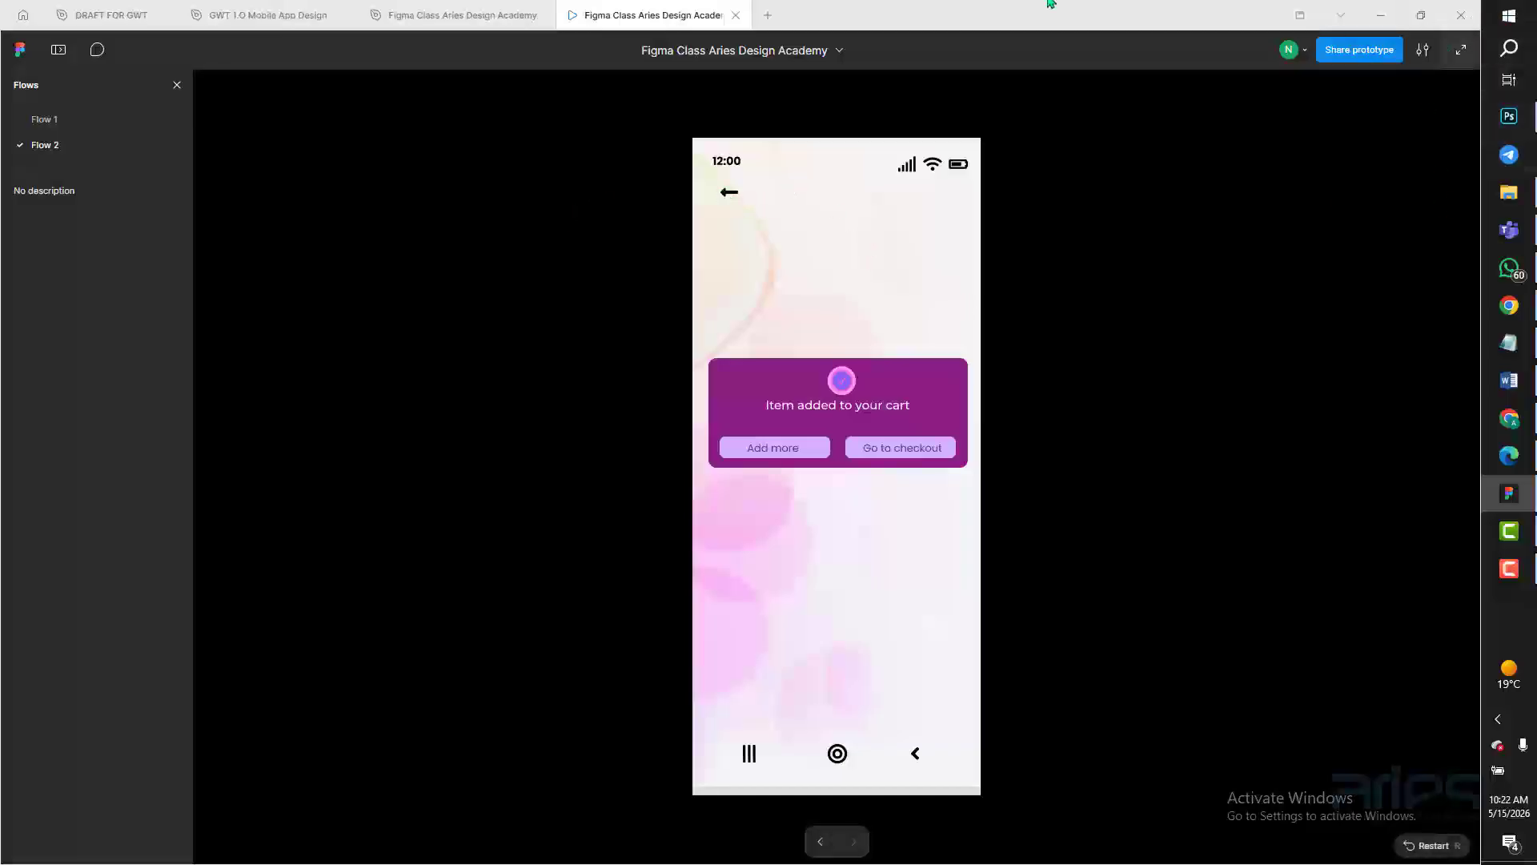
{"action": "left_click", "coordinate": [522, 10]}
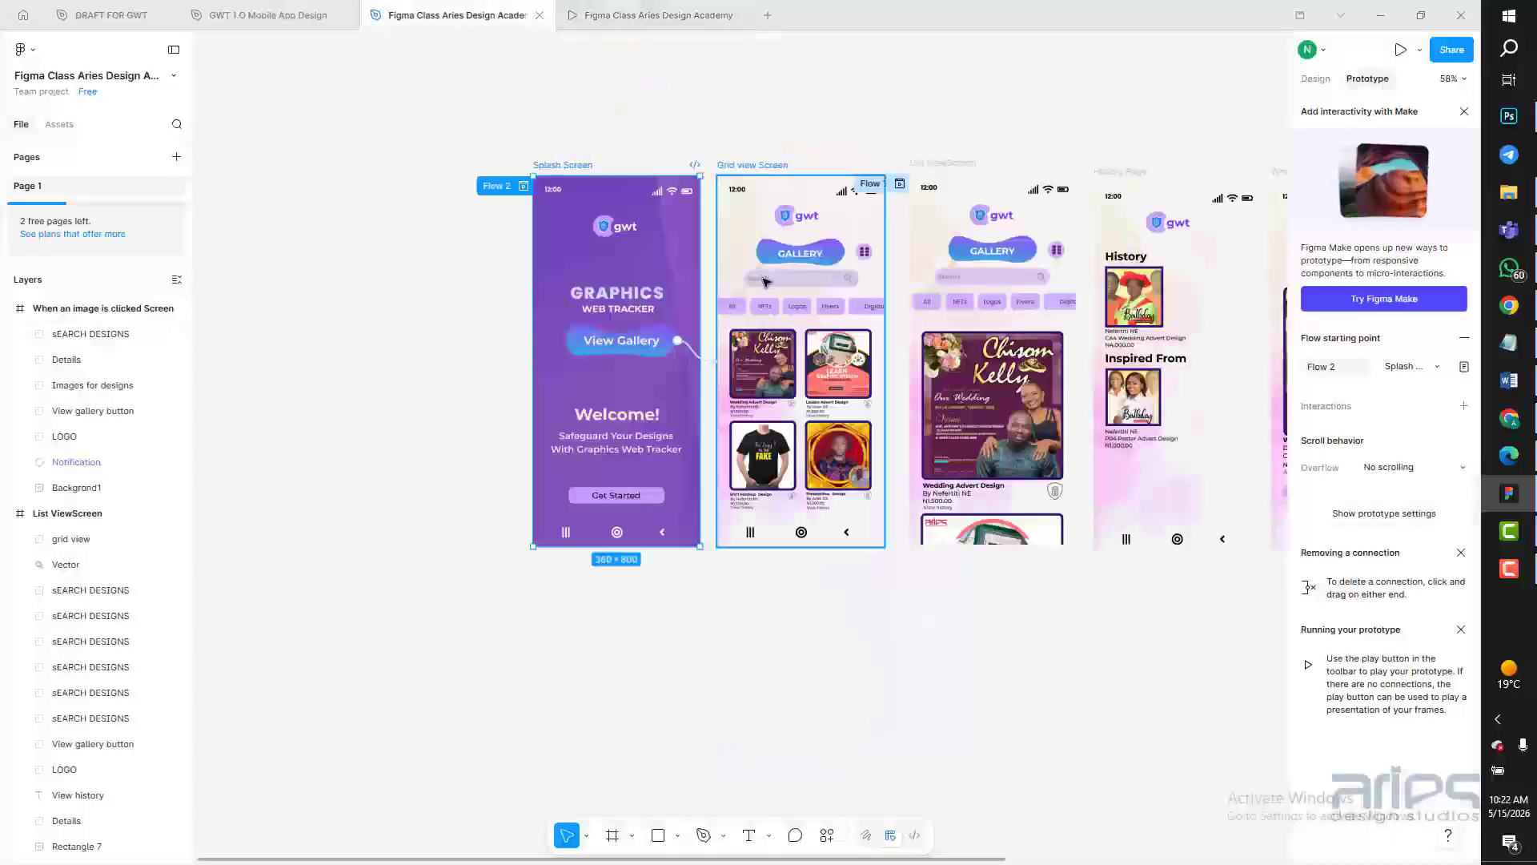
Preview the prototype again with the Splash Screen selected and return to the design file.
{"action": "left_click", "coordinate": [1129, 105]}
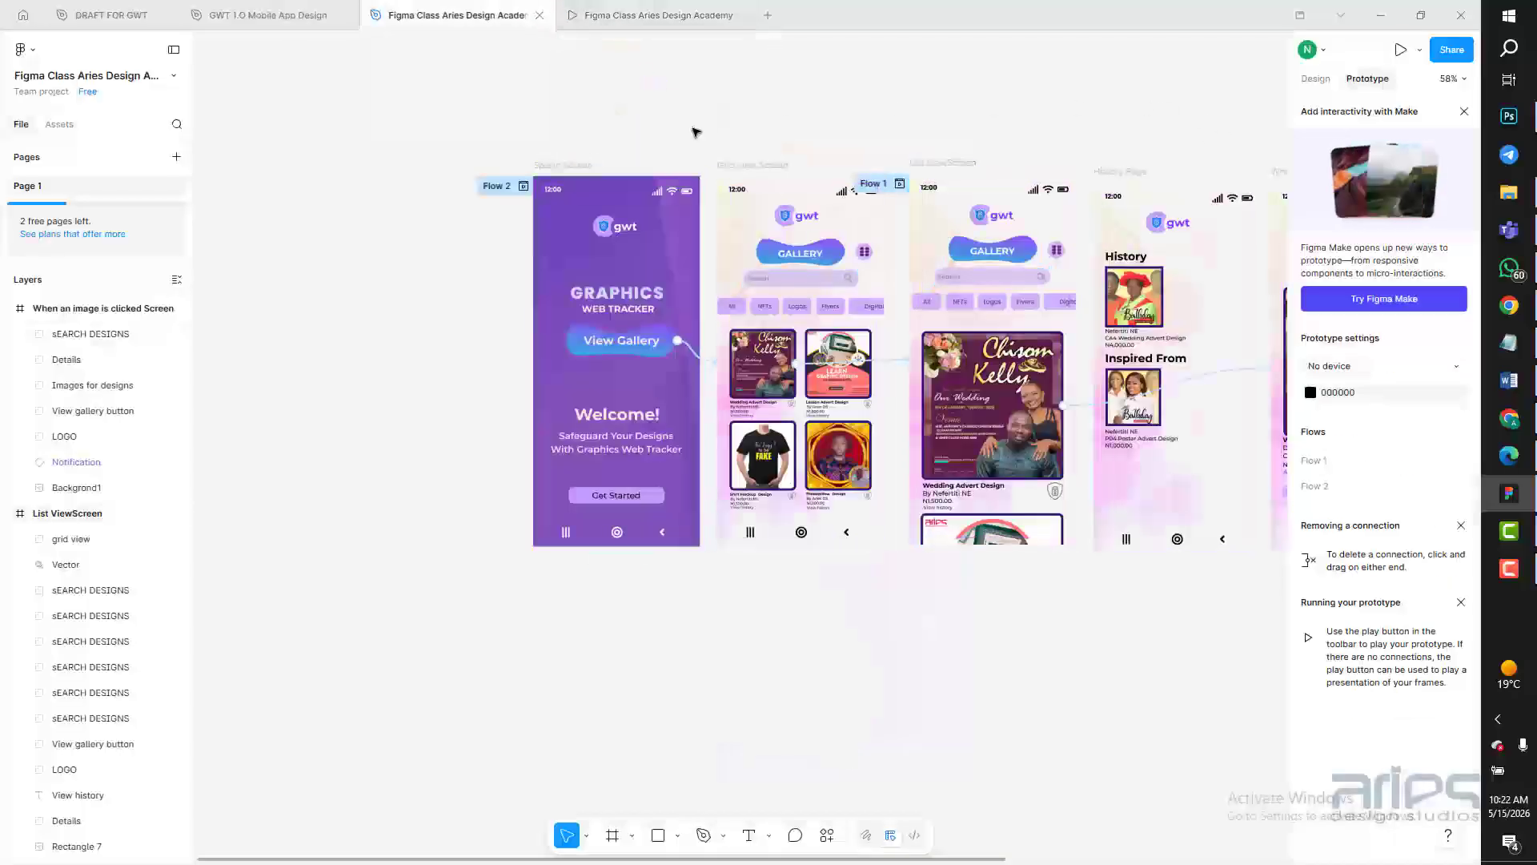
{"action": "left_click", "coordinate": [583, 164]}
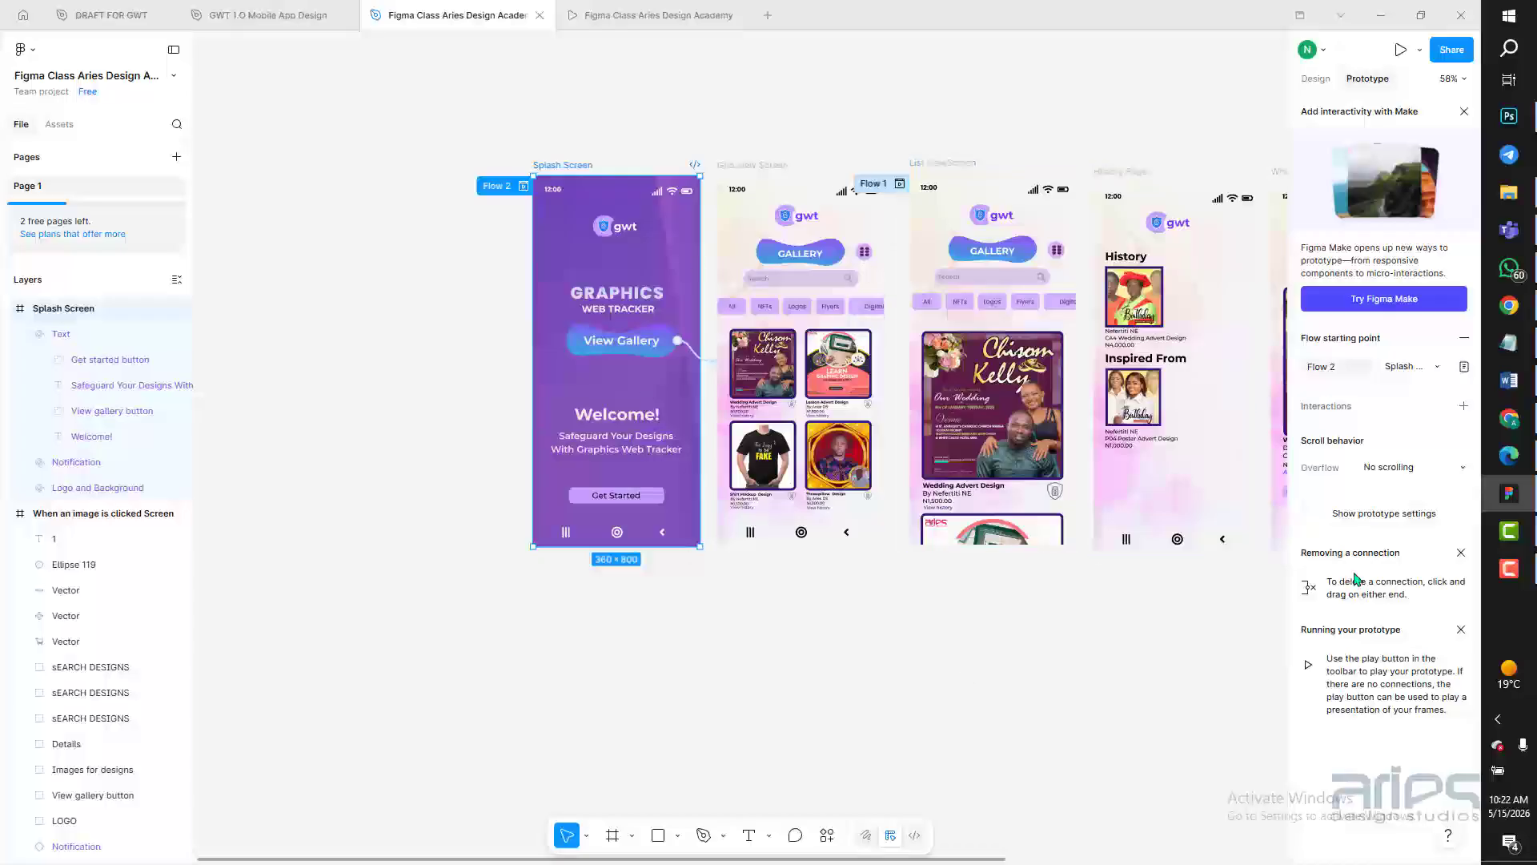
{"action": "left_click", "coordinate": [1400, 50]}
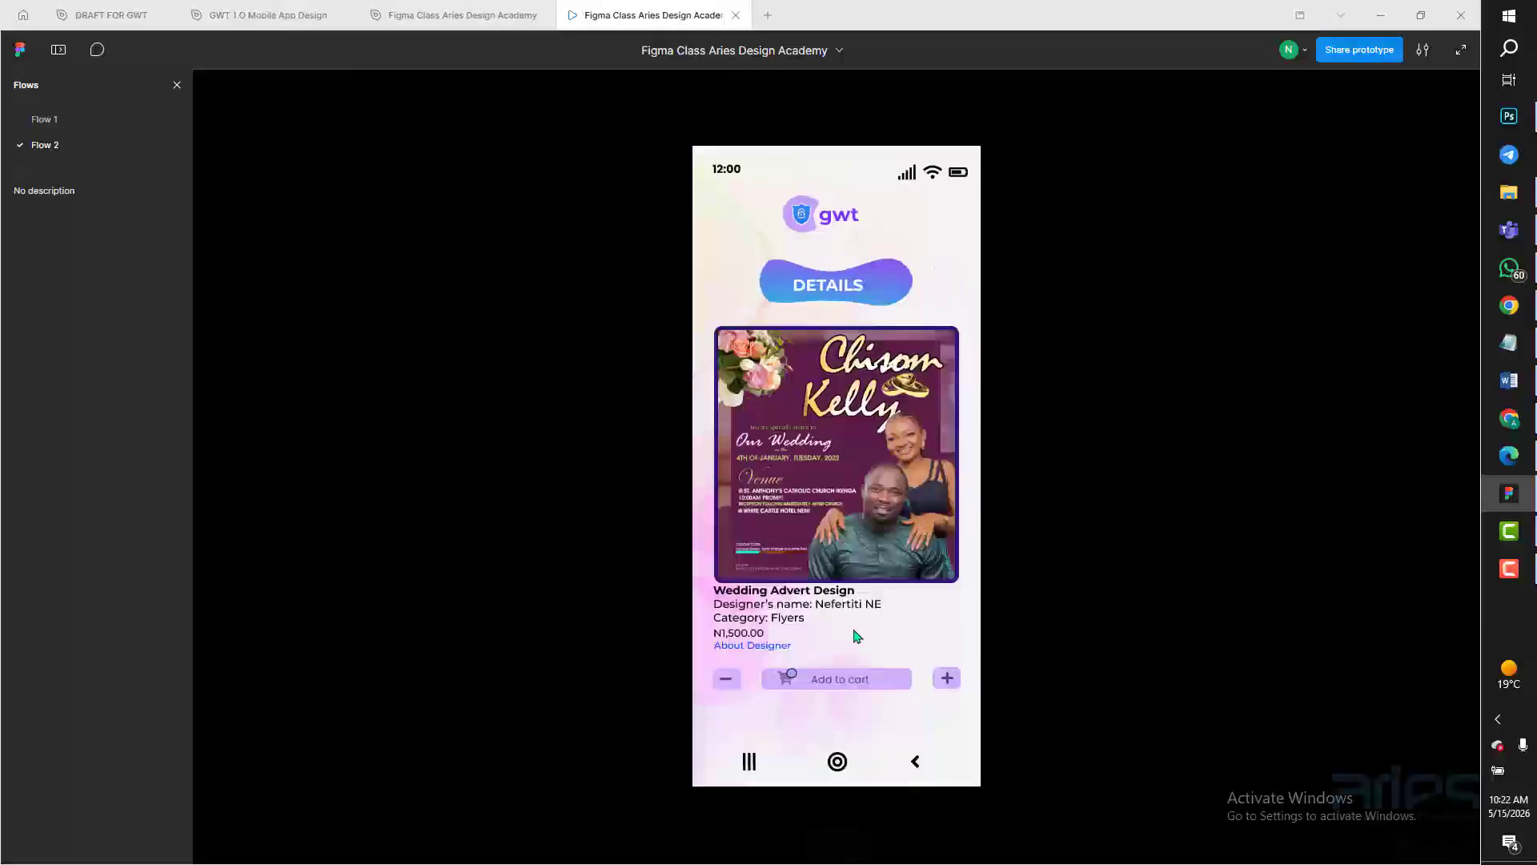
{"action": "left_click", "coordinate": [463, 14]}
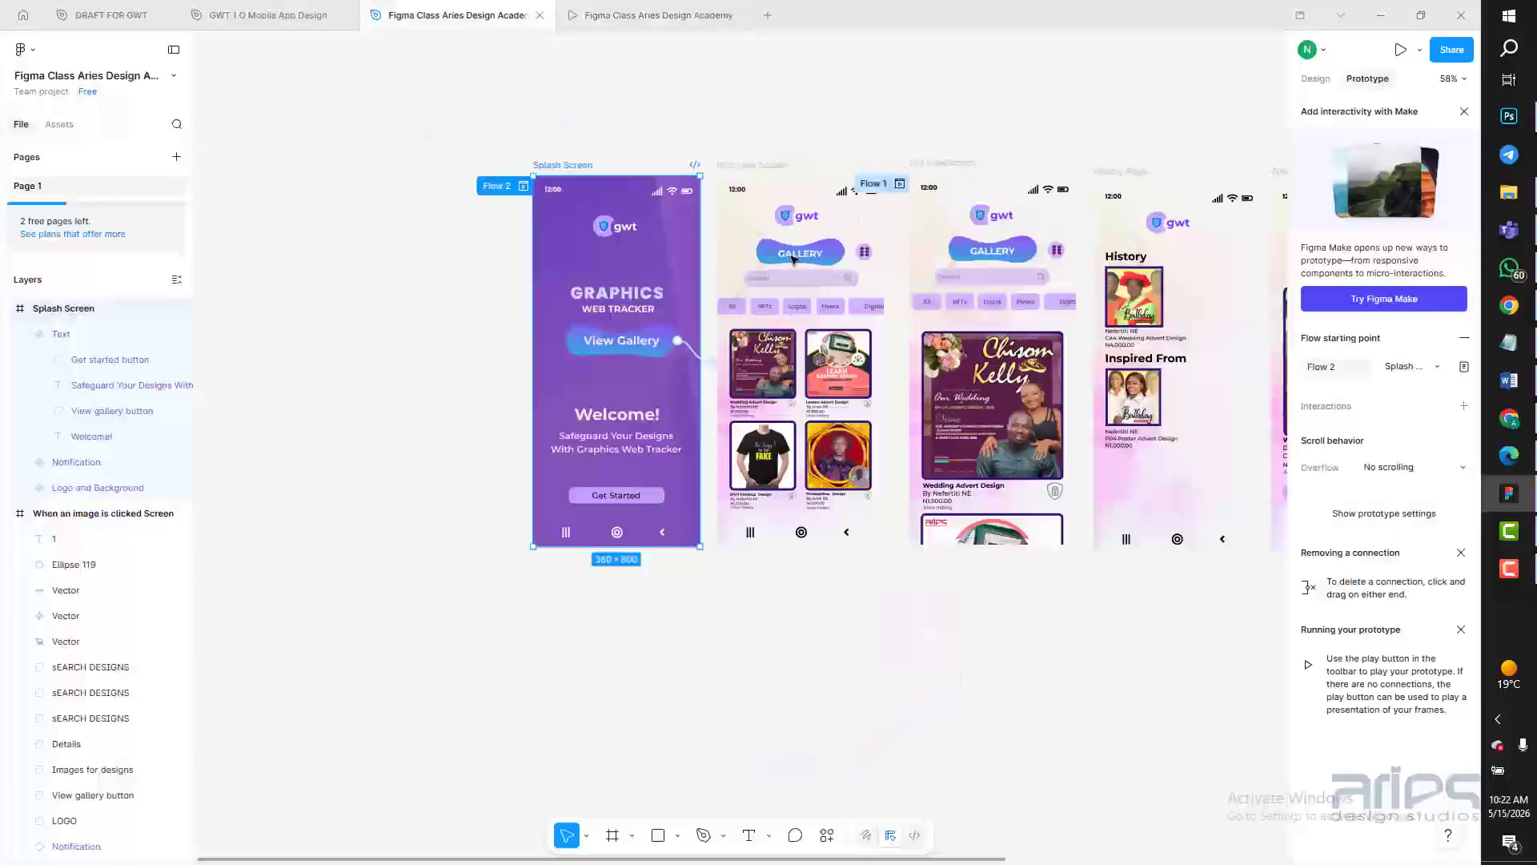